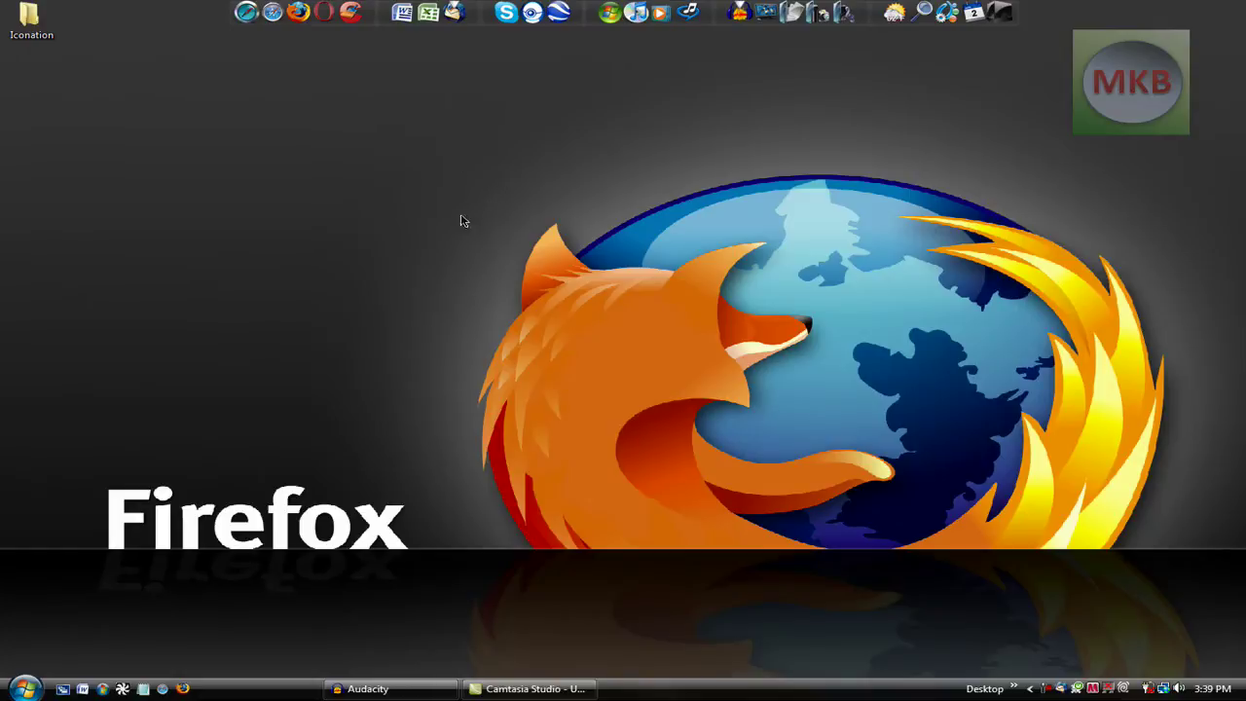
# Step: Restore Audacity and put the play position at 1.4 s in the speech track
pyautogui.click(368, 688)
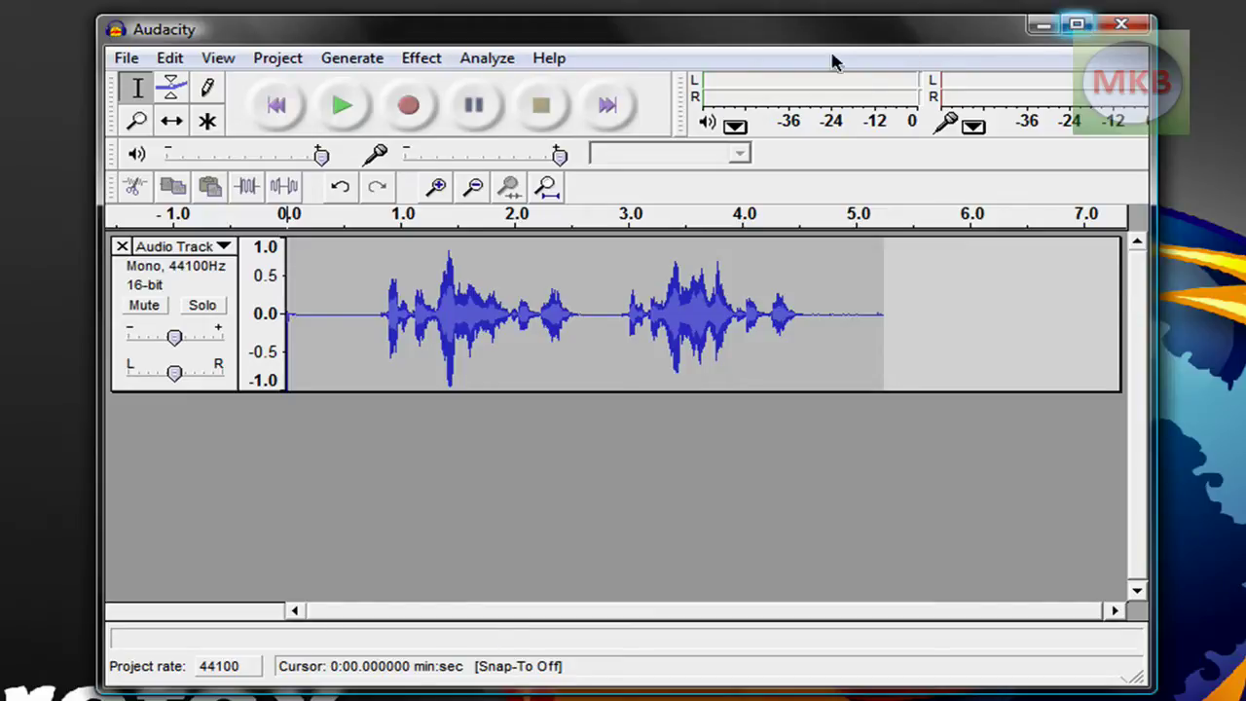
pyautogui.click(423, 58)
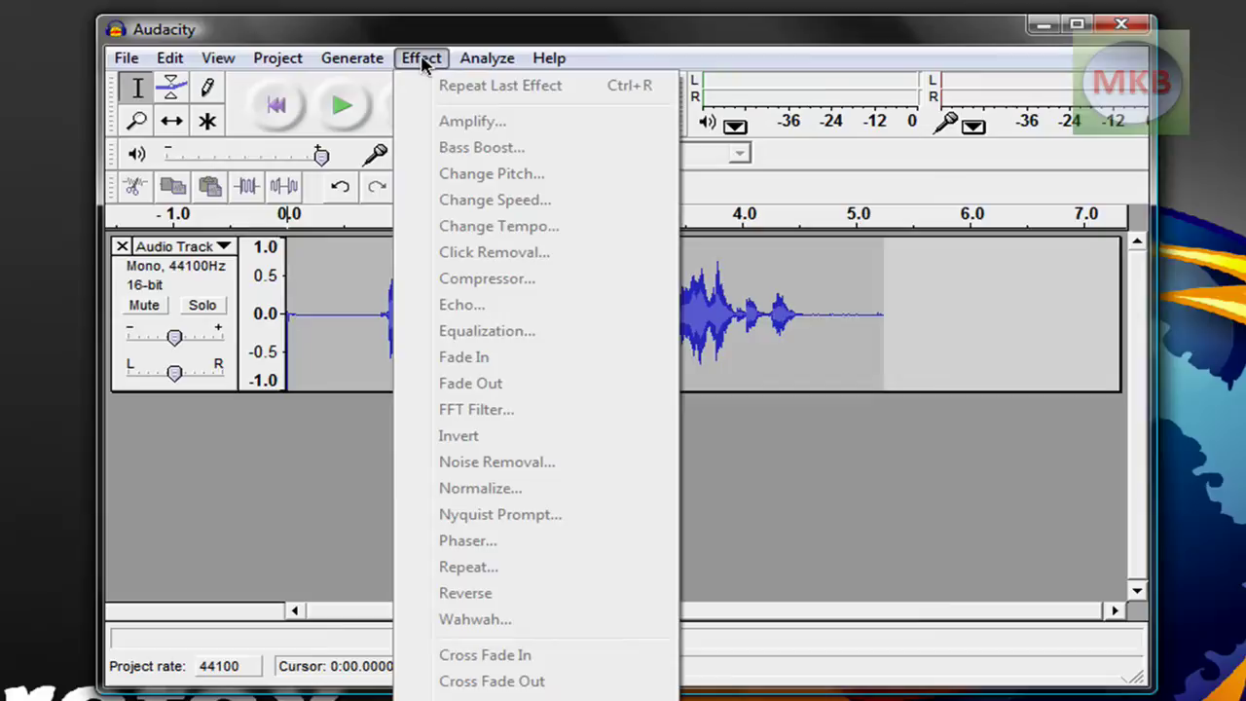
pyautogui.click(422, 58)
pyautogui.click(451, 250)
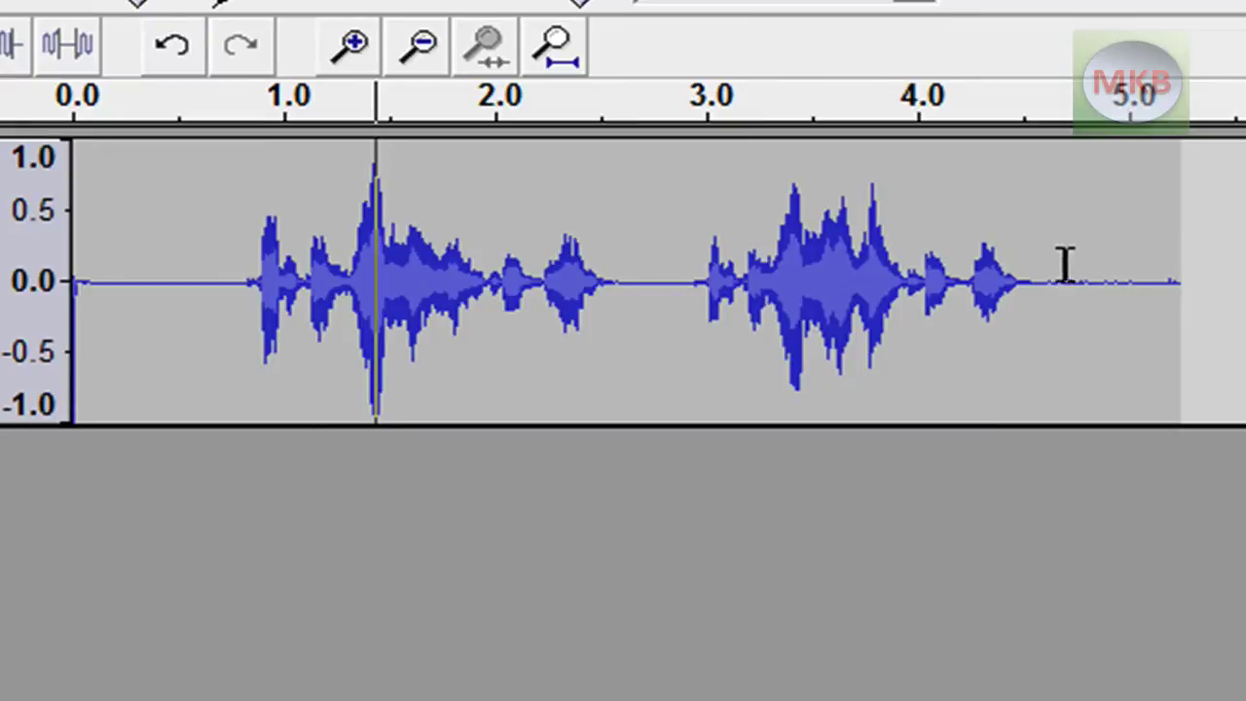
# Step: Select the noise-only tail from about 4.6 to 5.2 s and save it as the Noise Removal profile
pyautogui.moveTo(1044, 263)
pyautogui.mouseDown()
pyautogui.moveTo(1173, 265)
pyautogui.moveTo(1230, 348)
pyautogui.mouseUp()
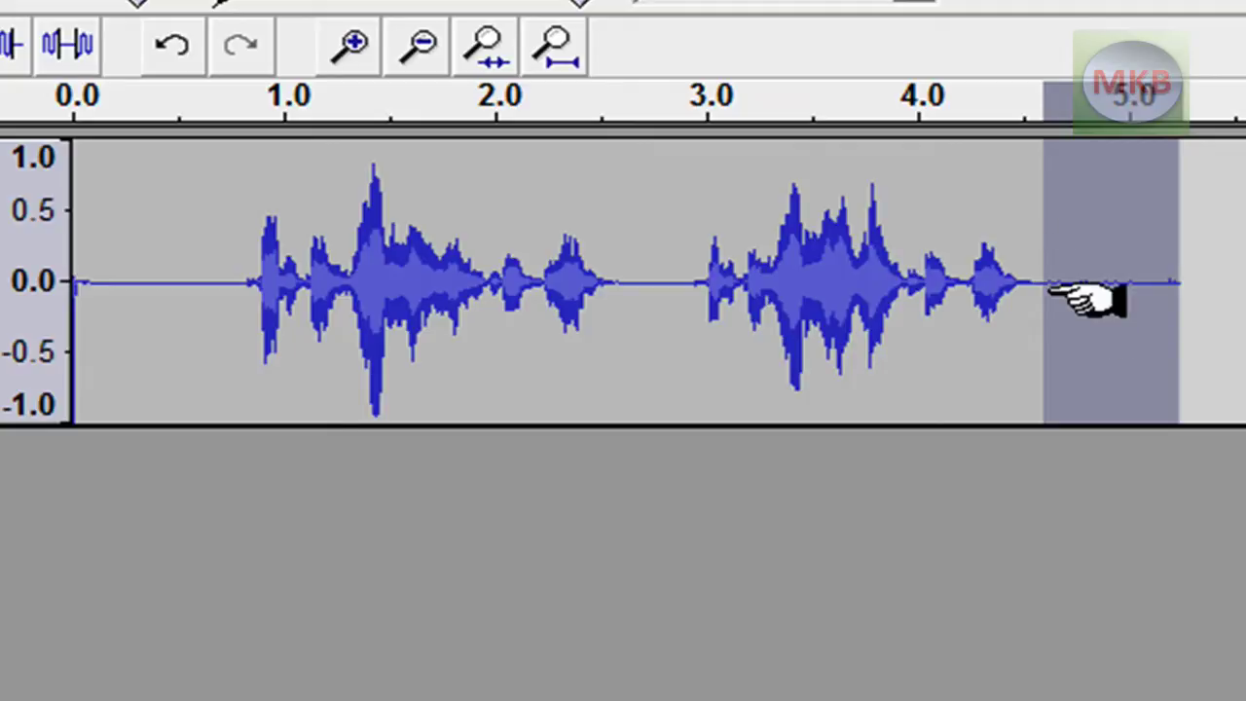
pyautogui.click(471, 164)
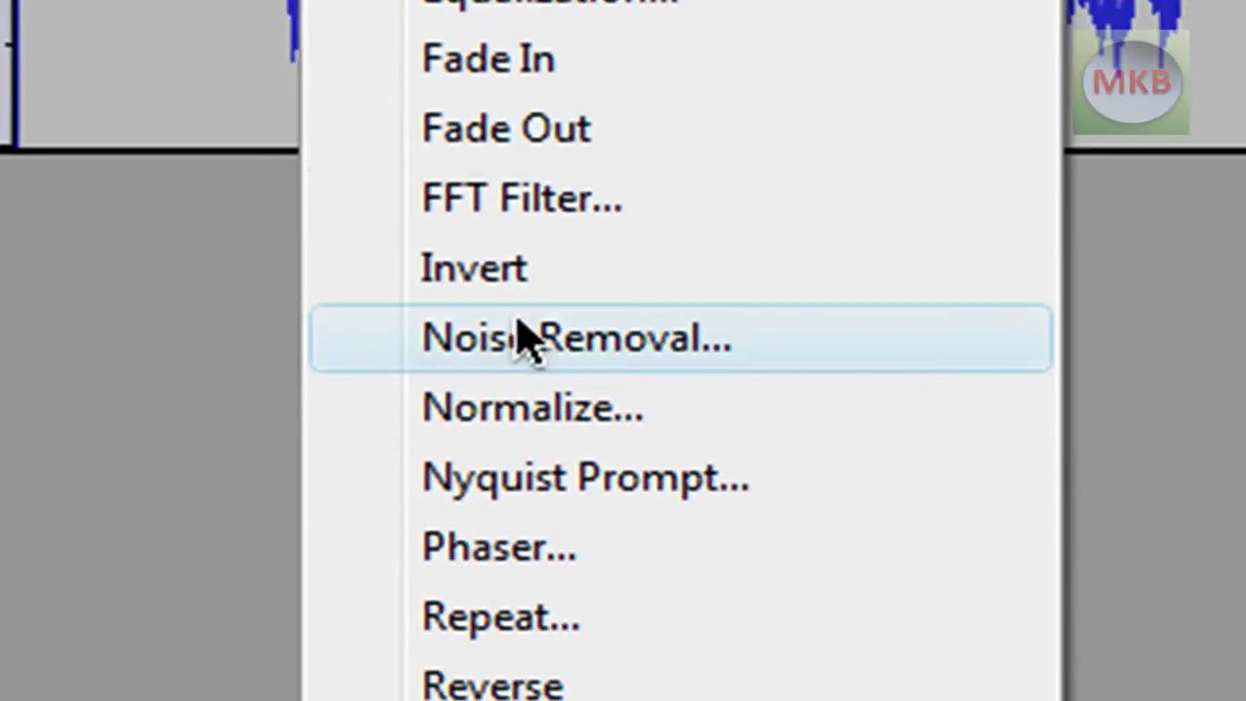
pyautogui.click(526, 339)
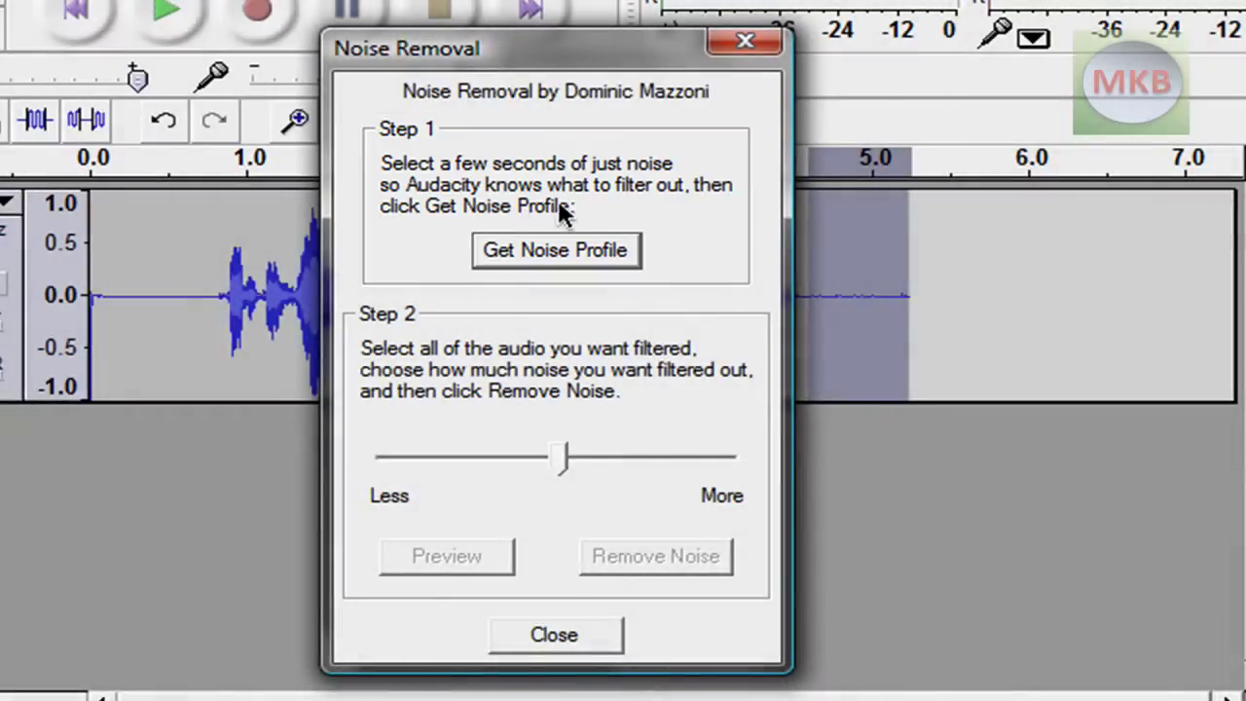
pyautogui.click(548, 259)
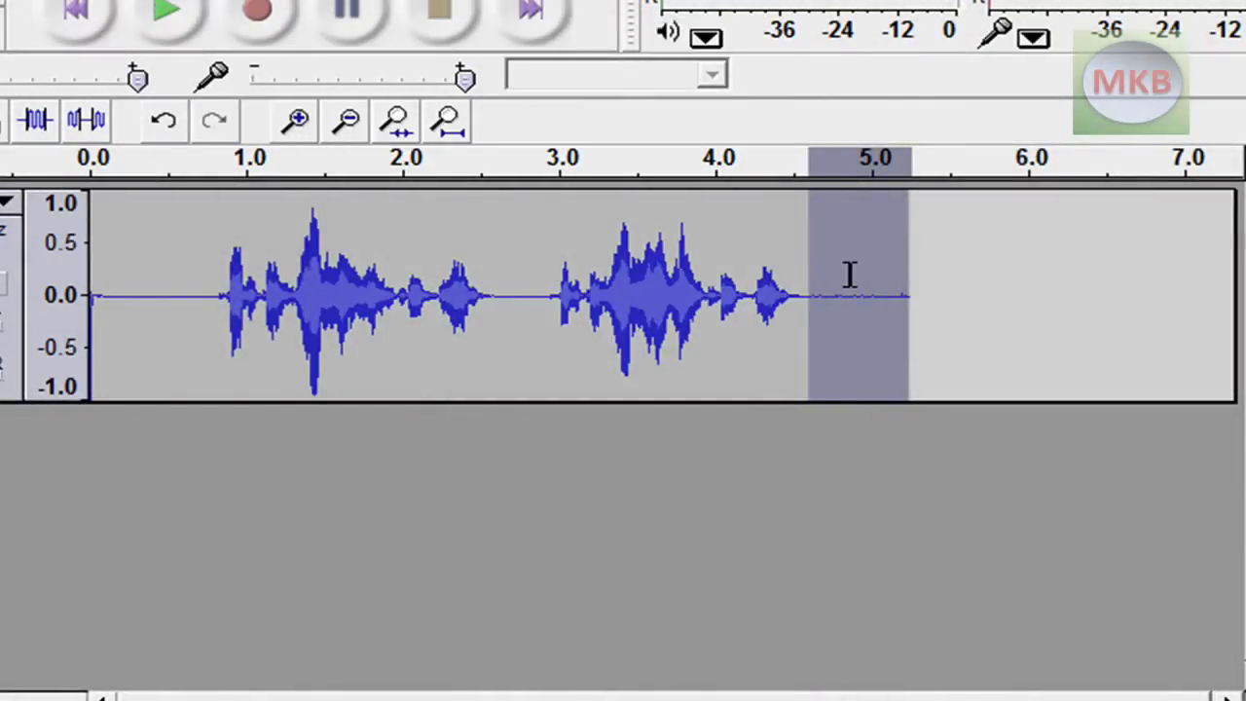
# Step: Select the whole clip, 0 to 5.56 s, and reopen Noise Removal
pyautogui.moveTo(960, 269); pyautogui.dragTo(84, 304)
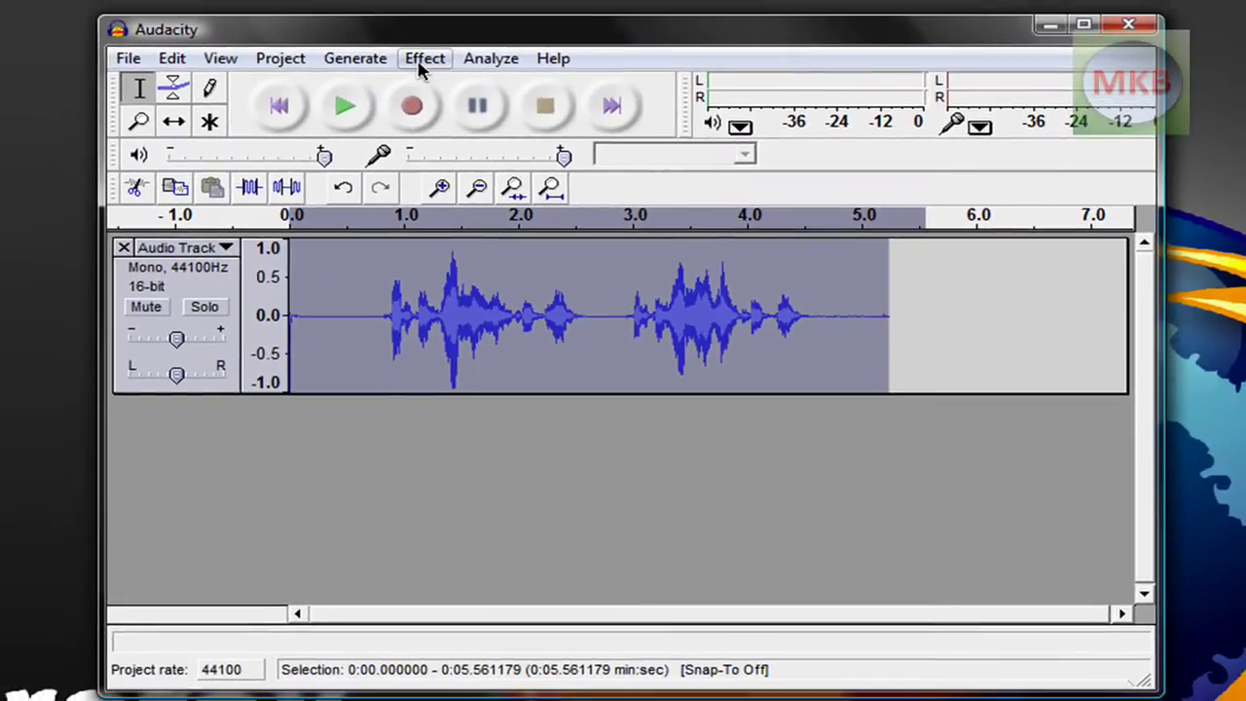
pyautogui.click(423, 58)
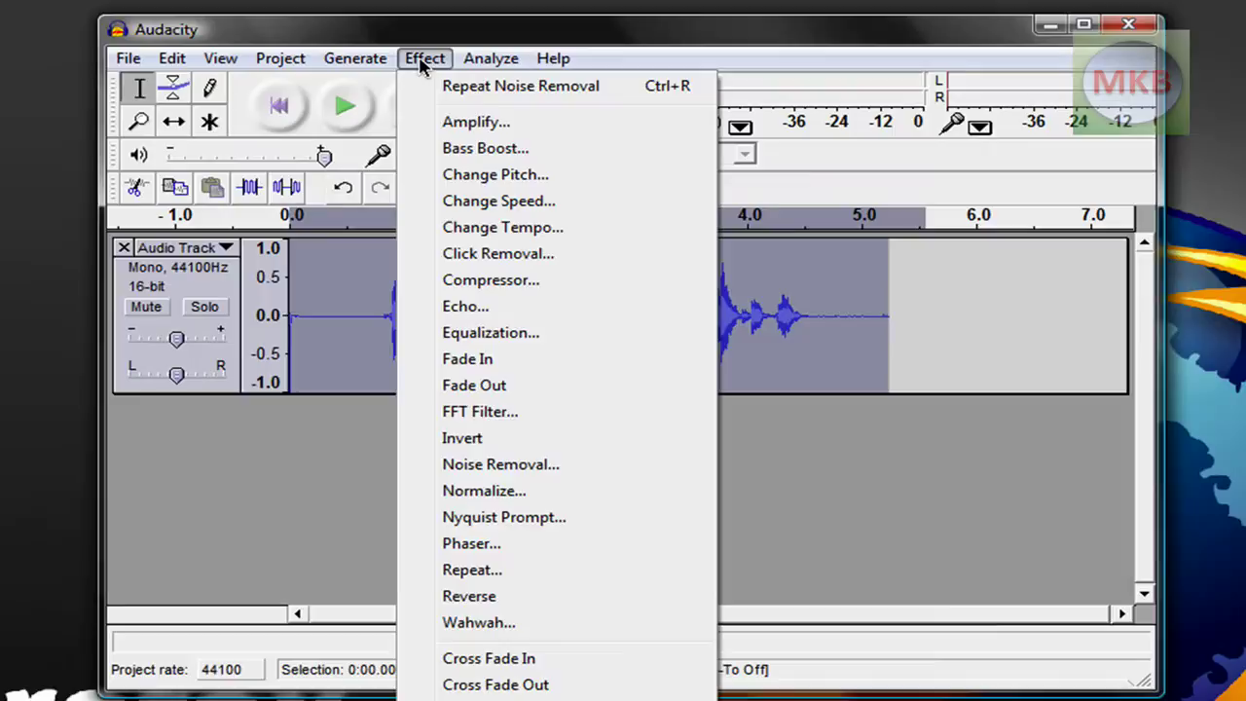
pyautogui.click(477, 464)
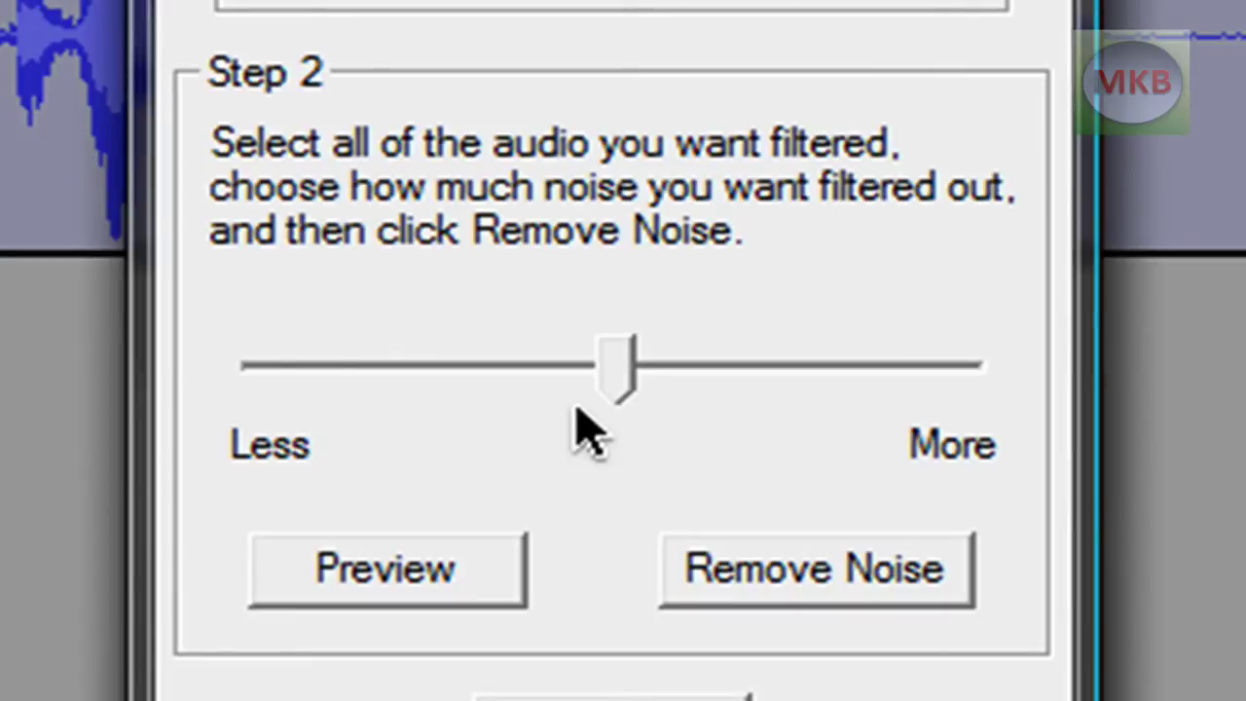
# Step: Preview at minimum noise reduction, then raise the amount slightly above minimum
pyautogui.moveTo(623, 390); pyautogui.dragTo(274, 394)
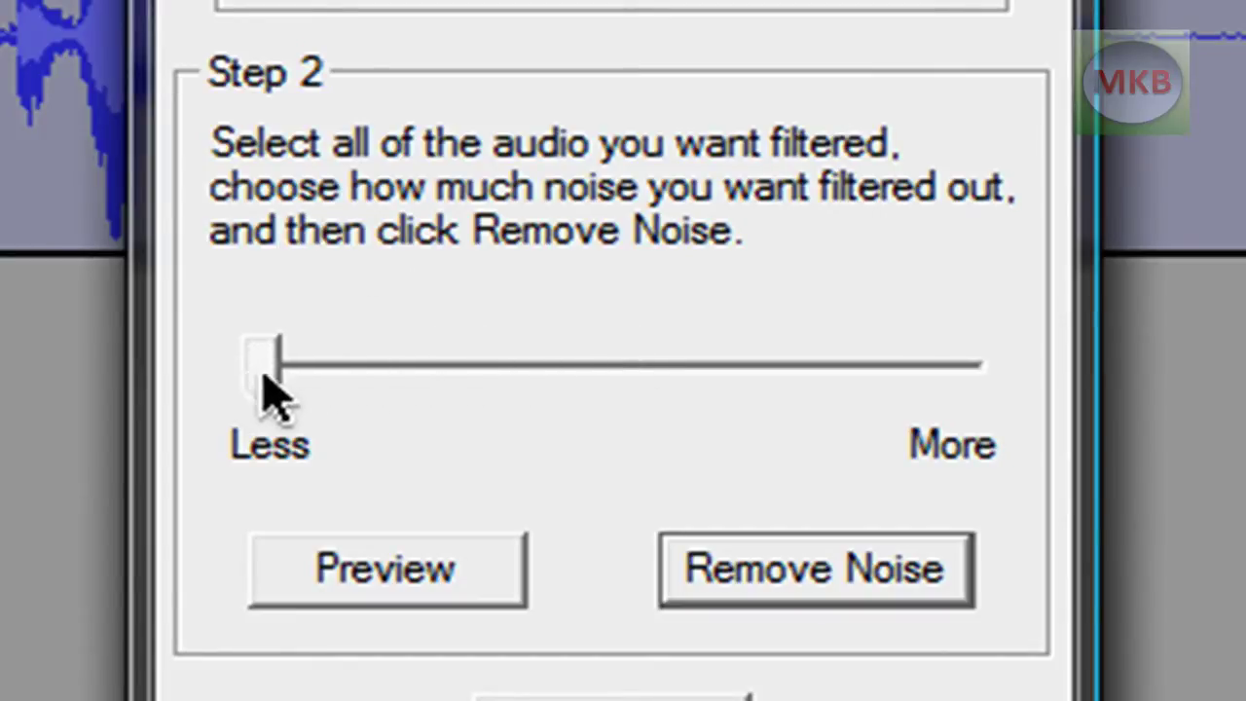
pyautogui.click(407, 592)
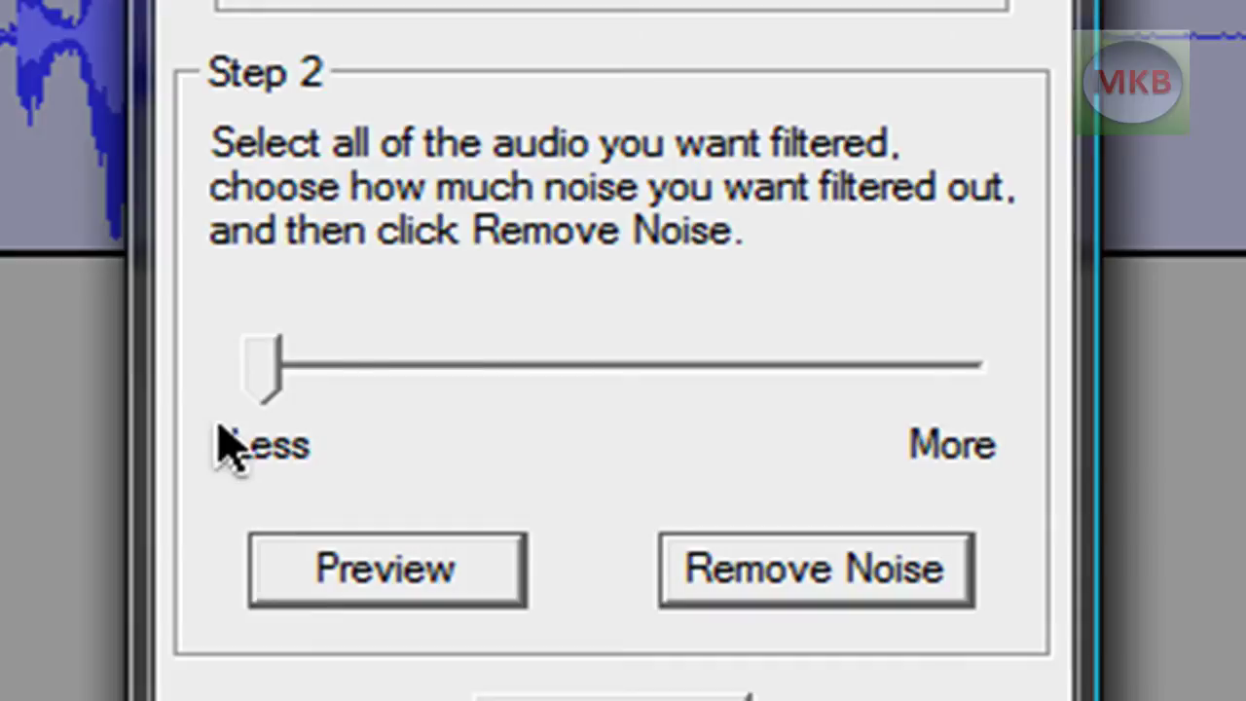
pyautogui.moveTo(270, 387); pyautogui.dragTo(370, 382)
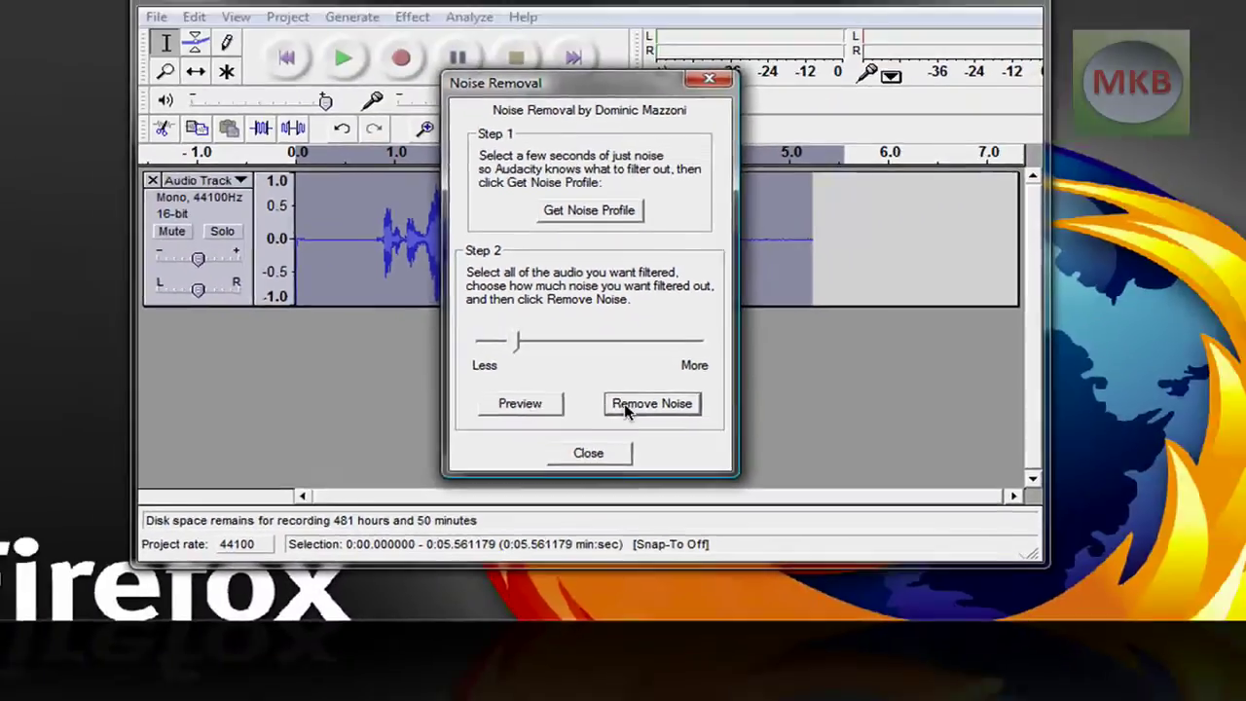
# Step: Remove noise from the whole clip and play the cleaned audio from about 4.1 s
pyautogui.click(628, 407)
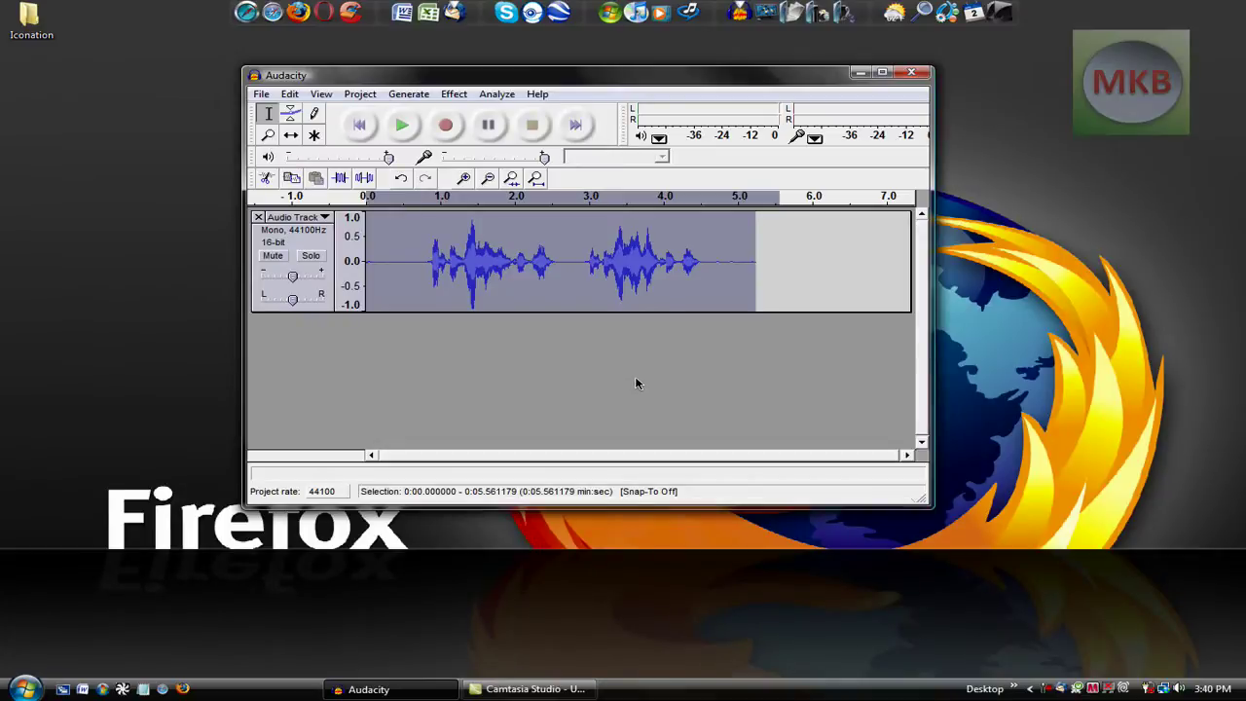
pyautogui.click(775, 257)
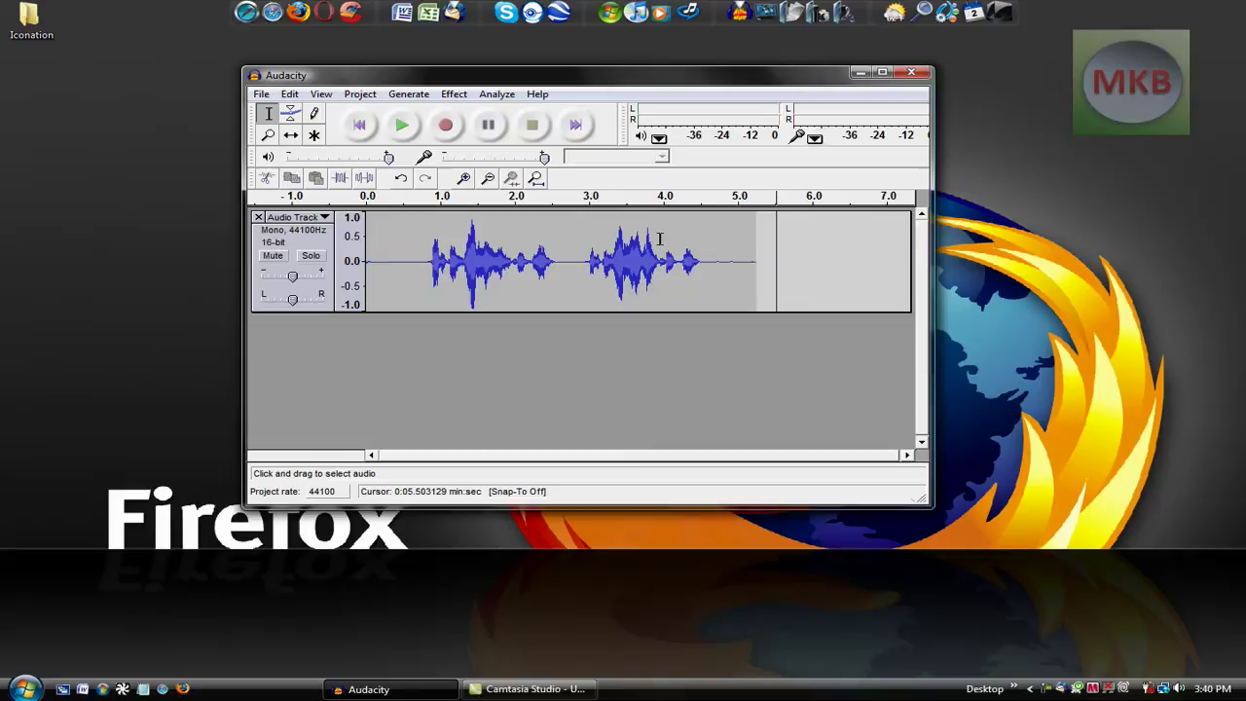
pyautogui.click(673, 234)
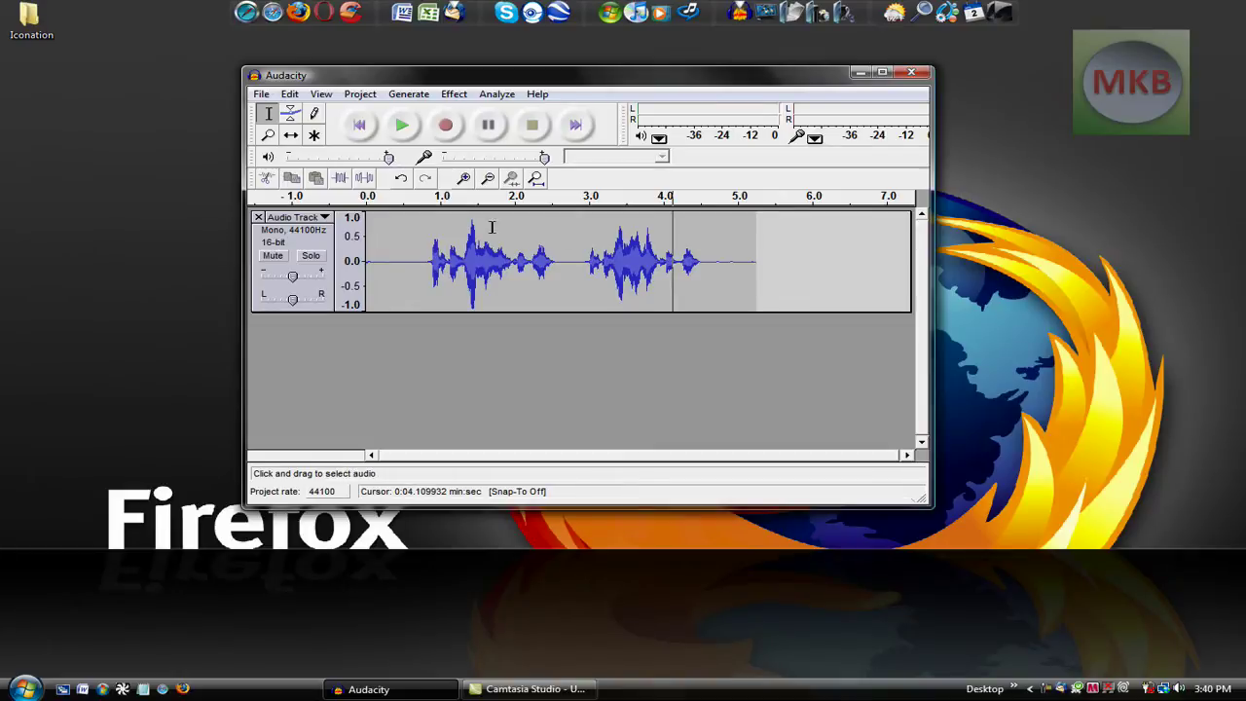
pyautogui.click(401, 124)
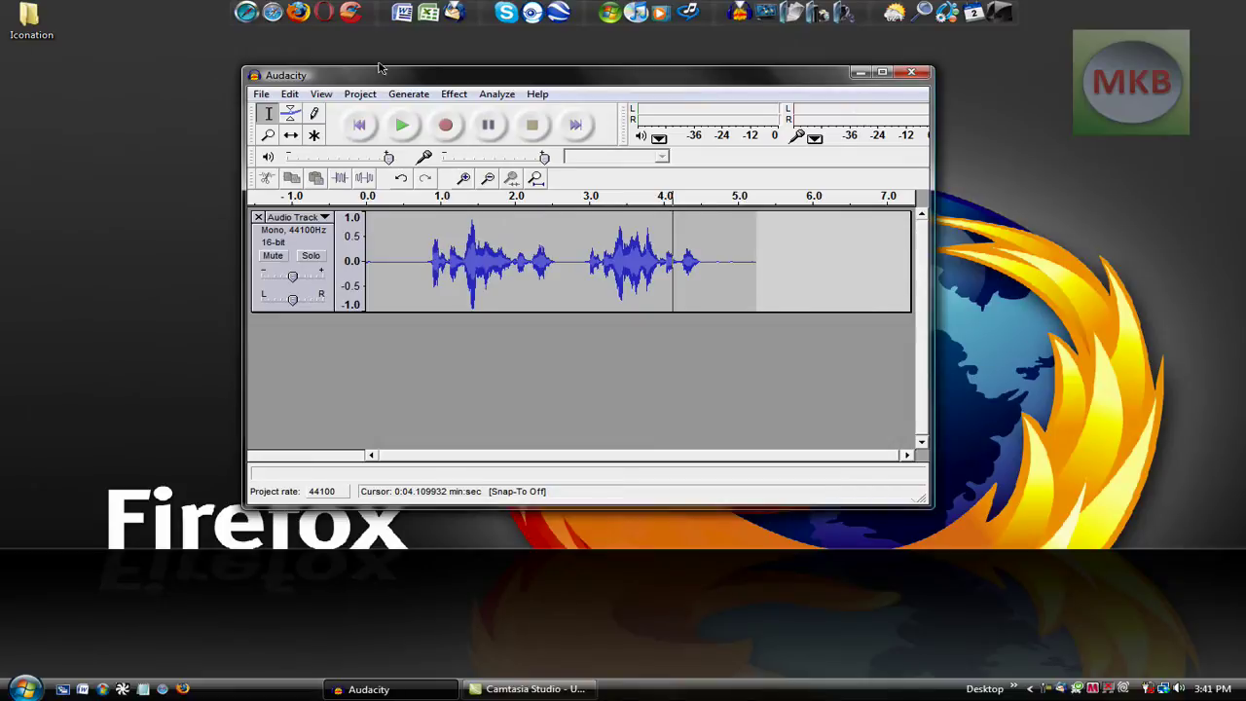
# Step: Switch to Camtasia Studio and import Intro.wmv from the Videos folder into the Clip Bin
pyautogui.click(860, 73)
pyautogui.click(551, 689)
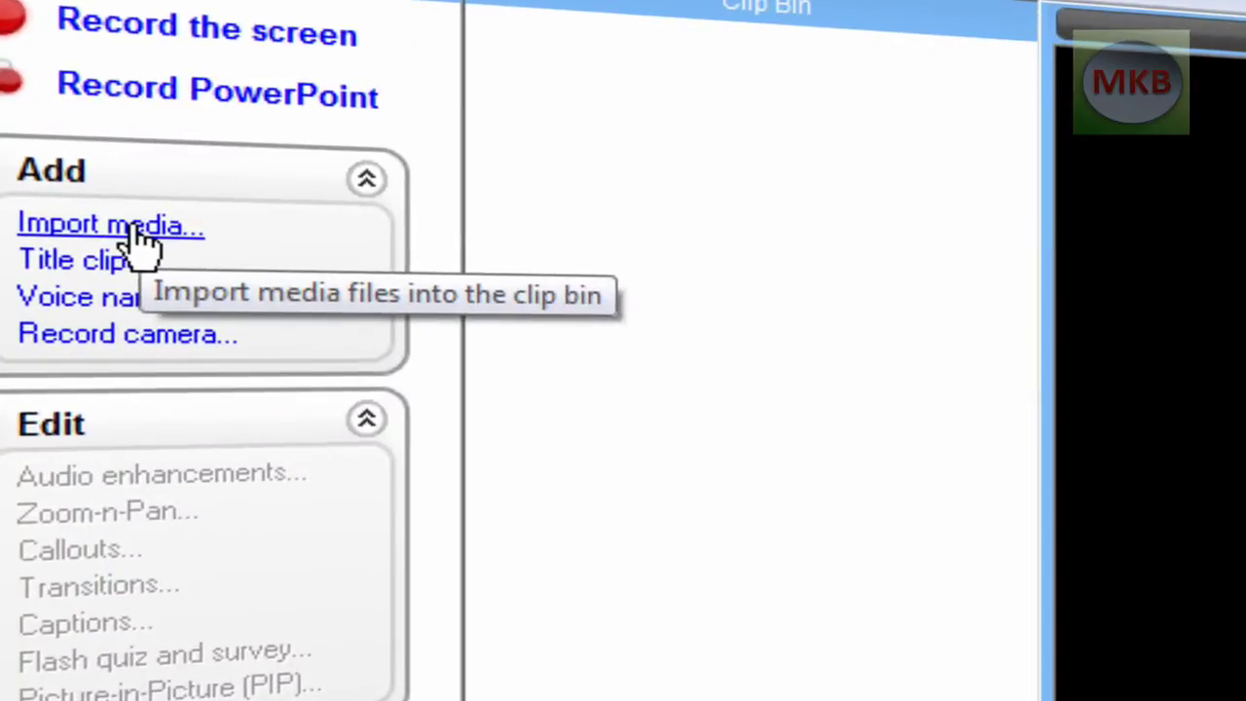
pyautogui.click(137, 230)
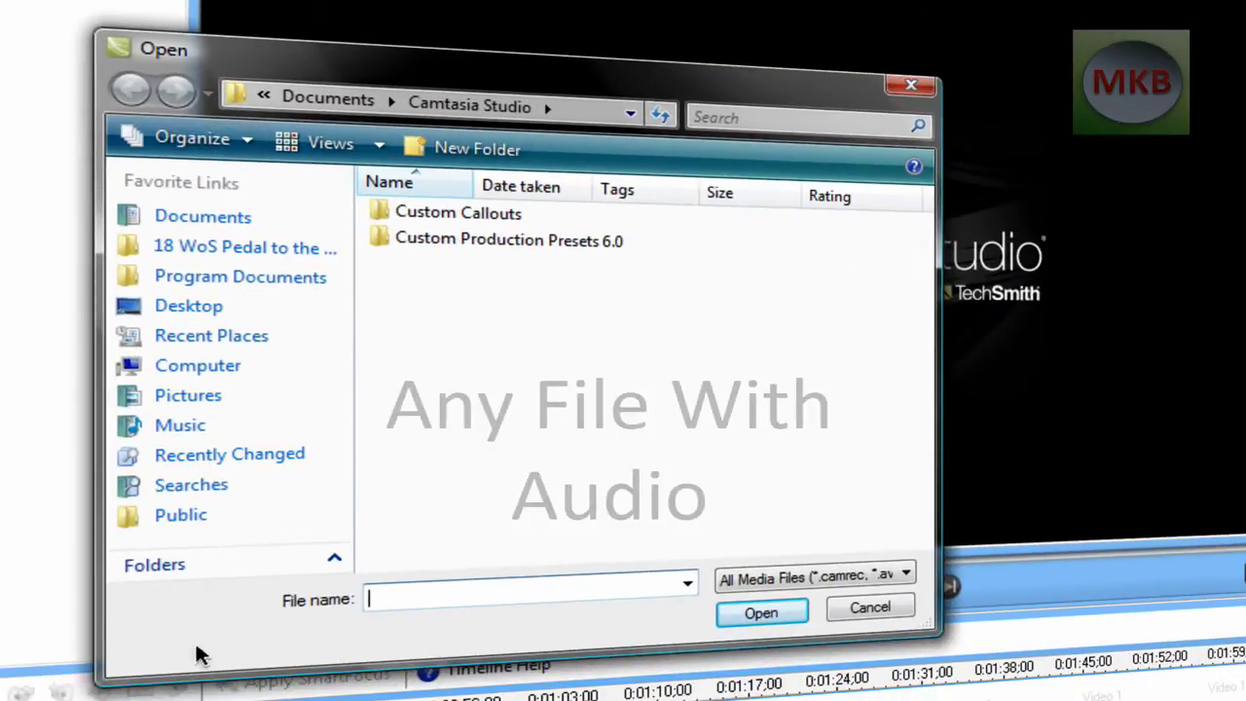
pyautogui.click(201, 310)
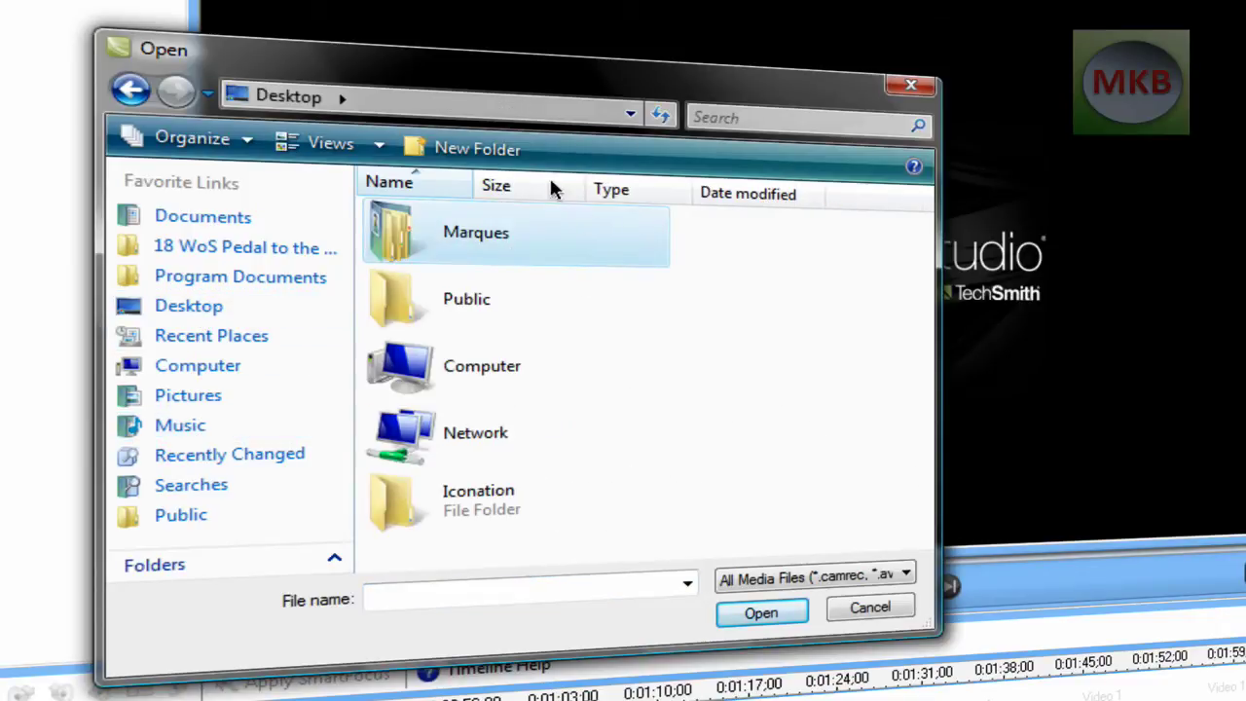
pyautogui.doubleClick(486, 239)
pyautogui.scroll(-4, 701, 263)
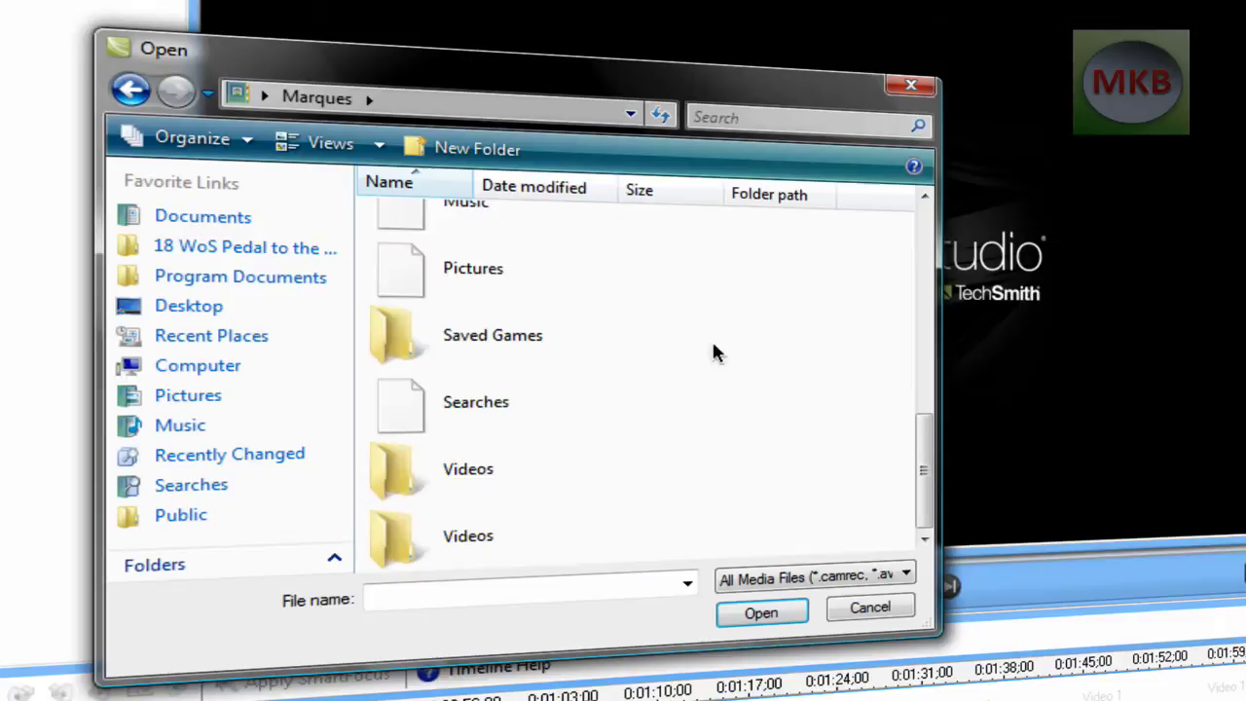
pyautogui.doubleClick(428, 473)
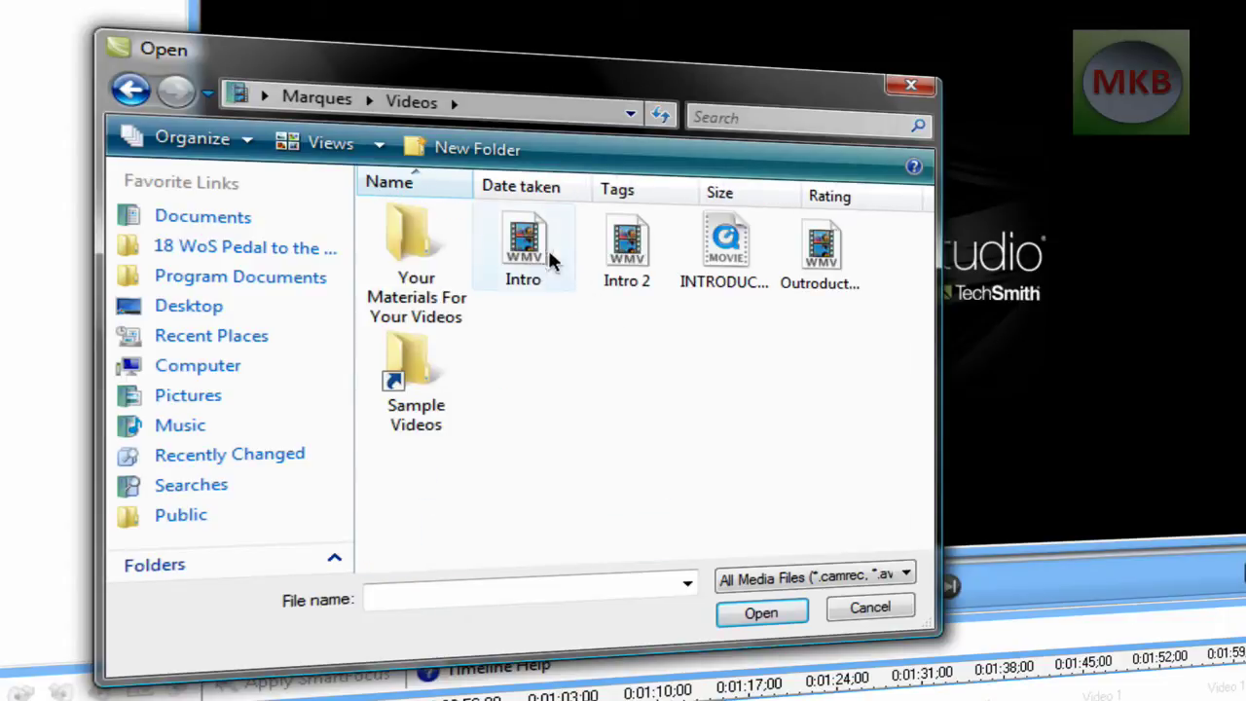
pyautogui.doubleClick(526, 249)
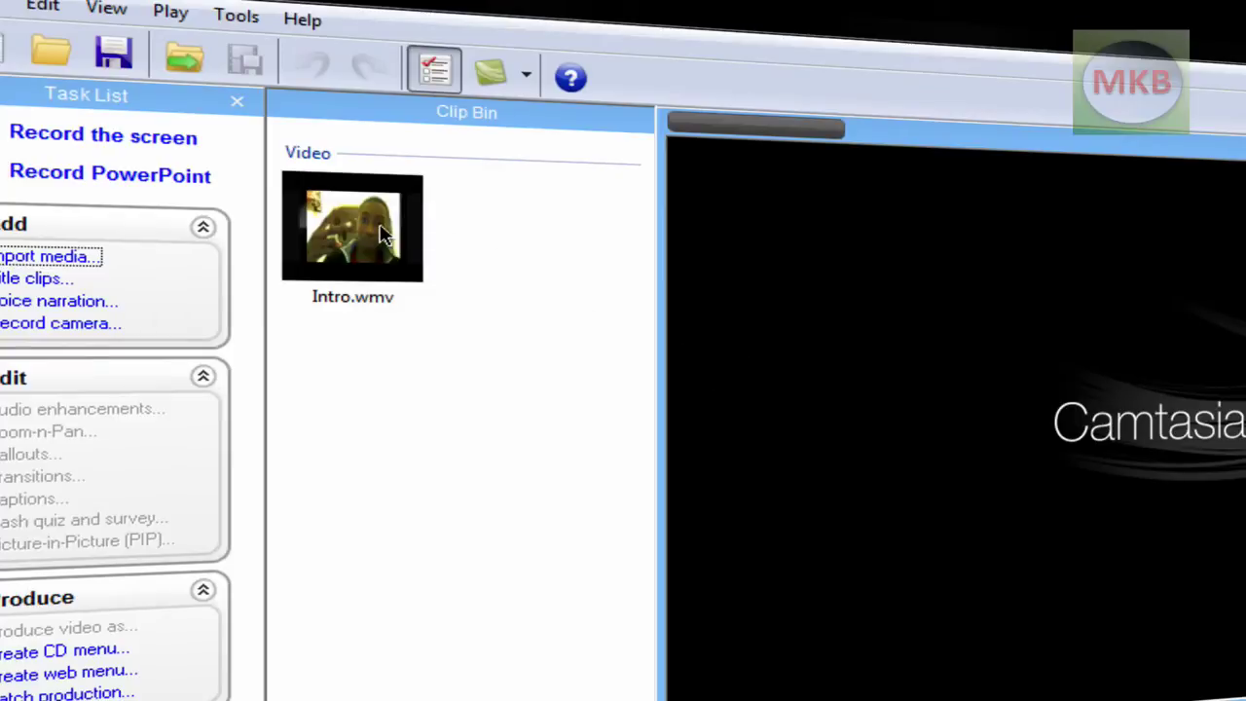
# Step: Place Intro.wmv on the timeline, with video on Video 1 and audio on Audio 1
pyautogui.moveTo(386, 237); pyautogui.dragTo(458, 537)
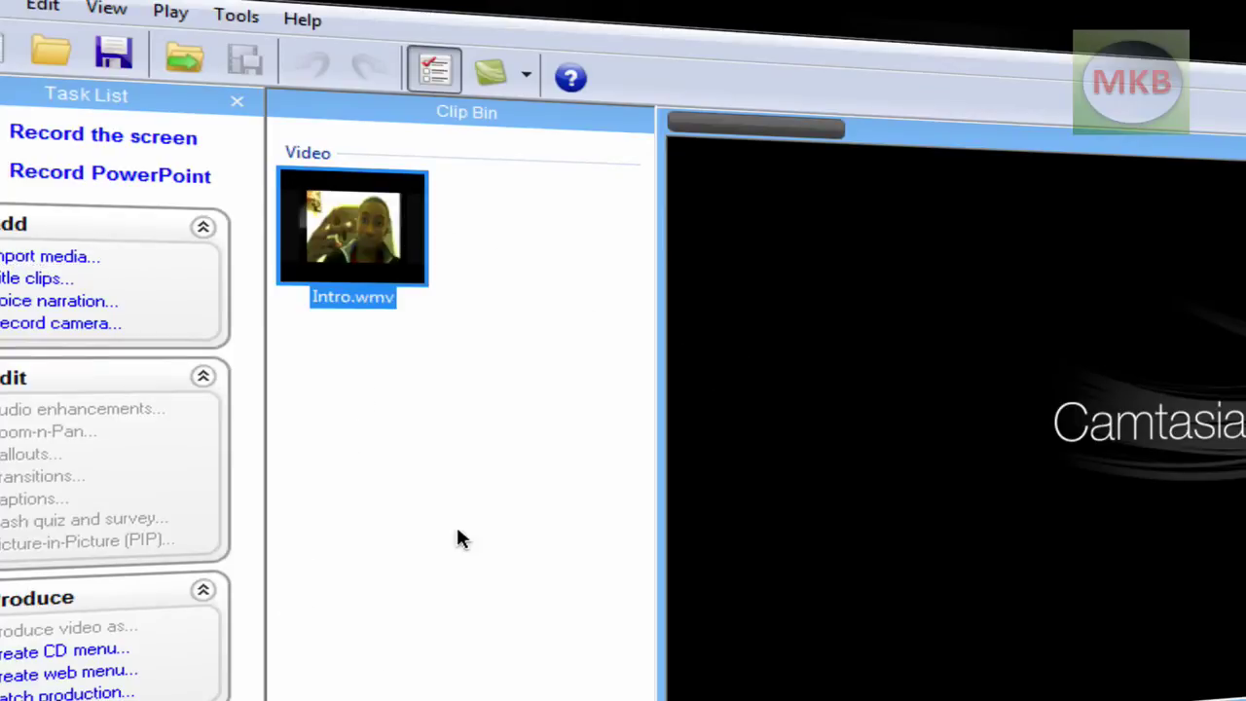
pyautogui.click(463, 457)
pyautogui.click(370, 205)
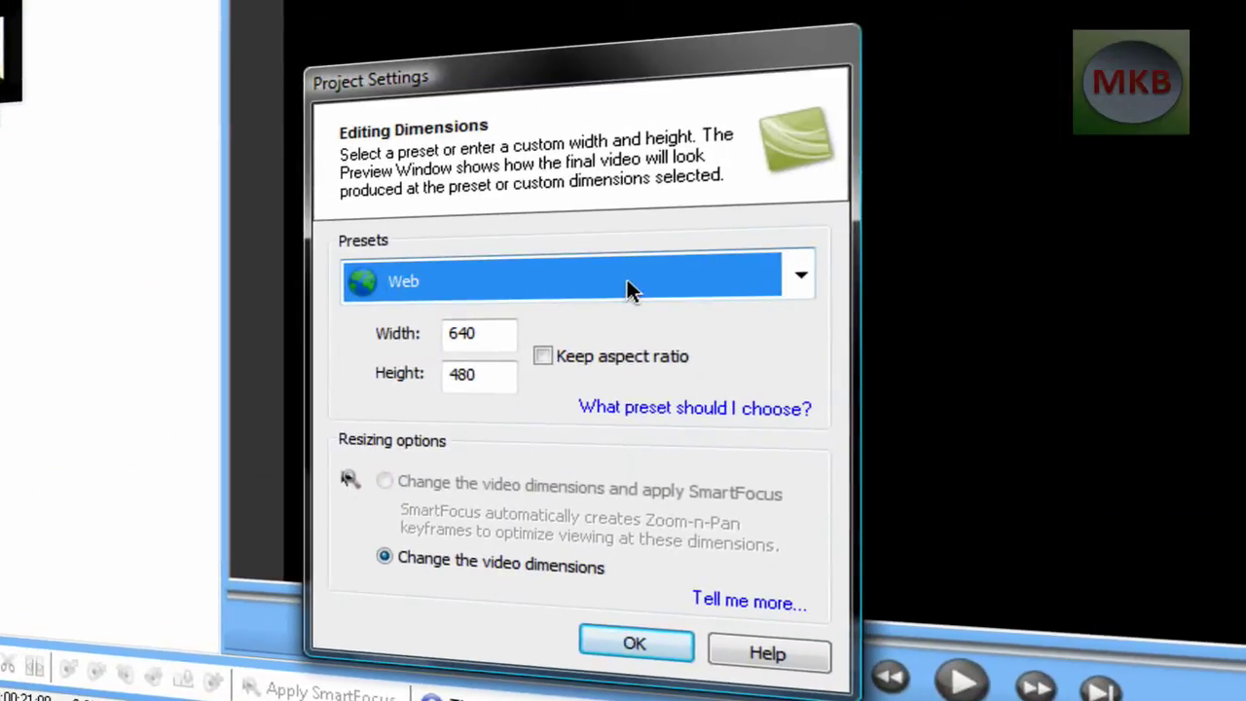
# Step: Set the project editing dimensions to the Youtube 720p preset
pyautogui.click(627, 279)
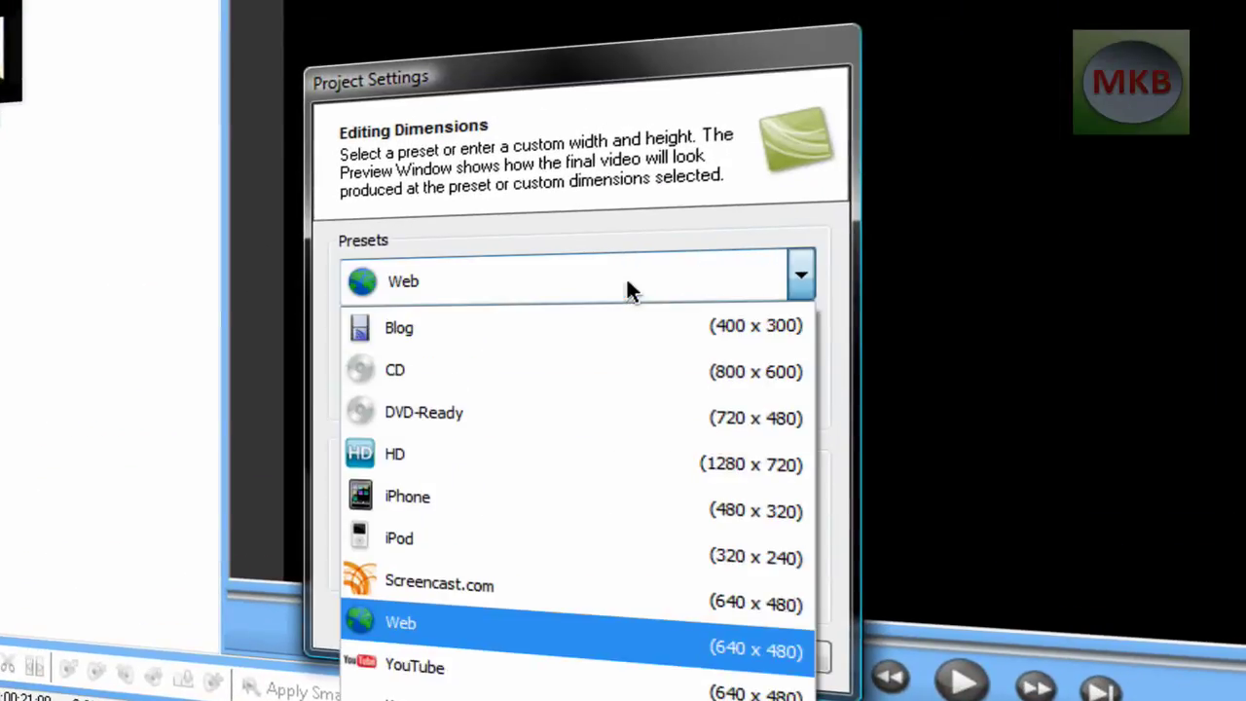
pyautogui.click(409, 693)
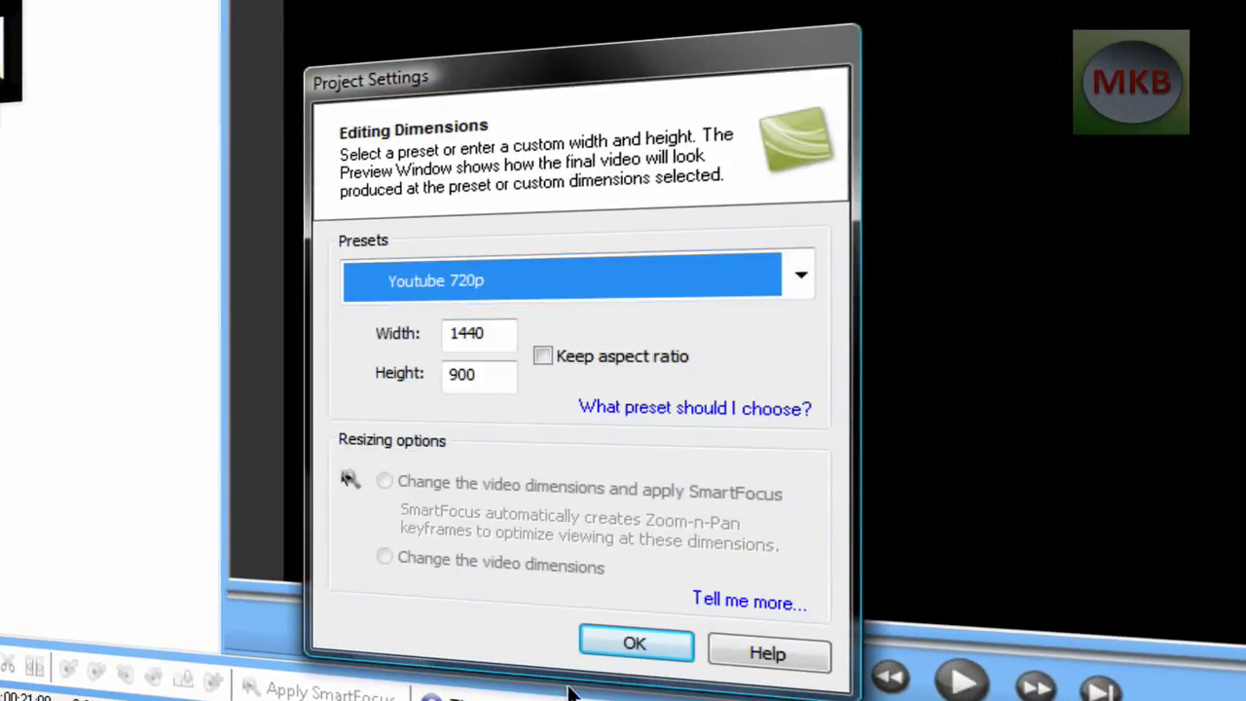
pyautogui.click(622, 632)
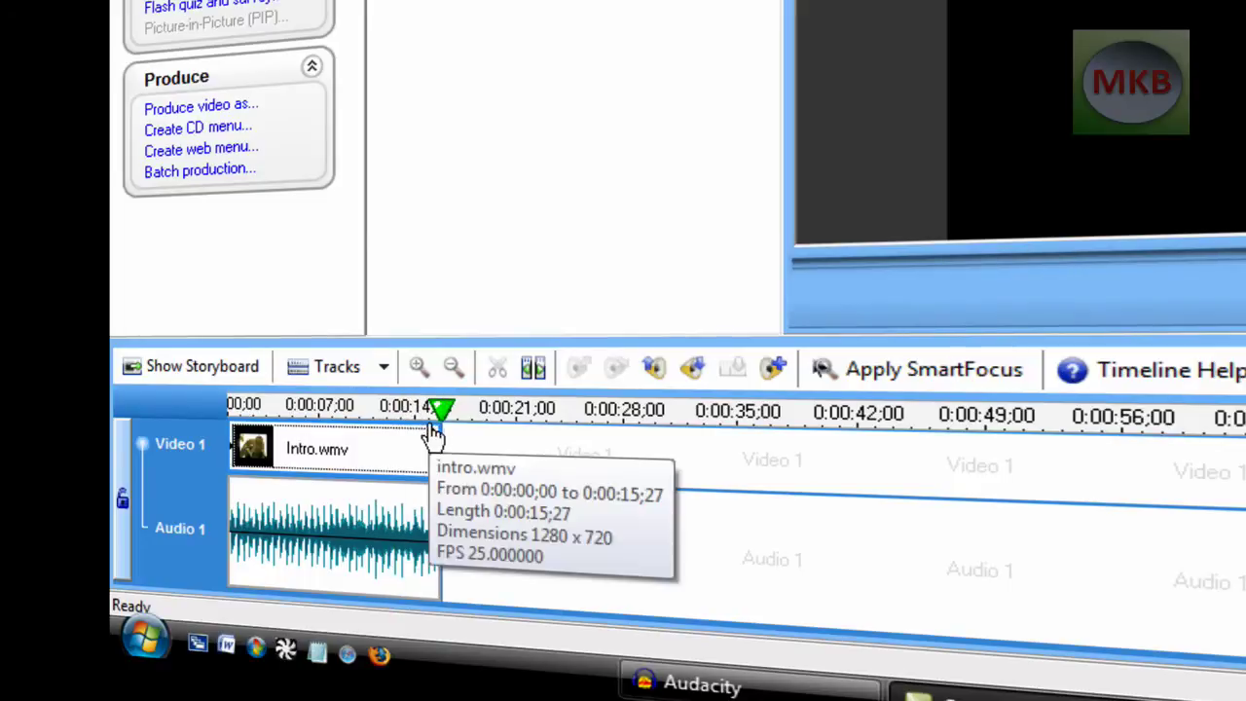
# Step: Zoom the timeline in twice and mark the clip from 0:00:04 to its end at 0:00:15;27
pyautogui.click(418, 366)
pyautogui.click(418, 366)
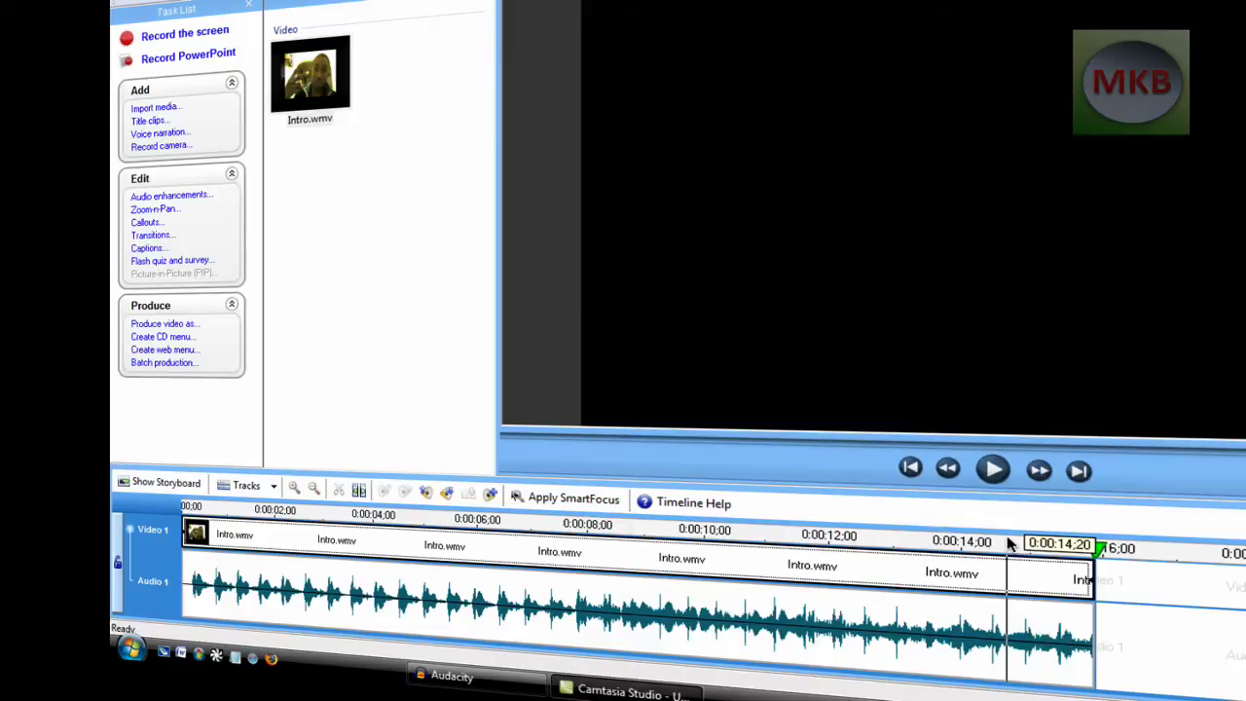
pyautogui.click(374, 516)
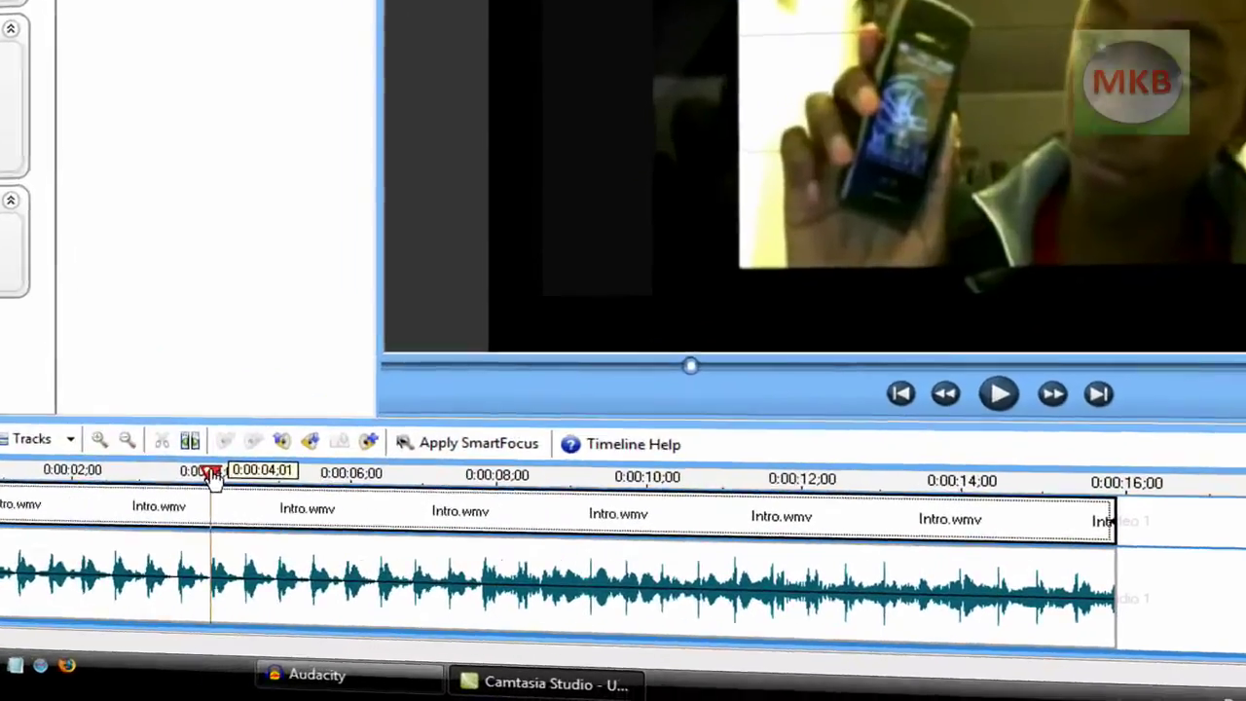
pyautogui.moveTo(376, 516); pyautogui.dragTo(540, 526)
pyautogui.moveTo(361, 458); pyautogui.dragTo(1124, 457)
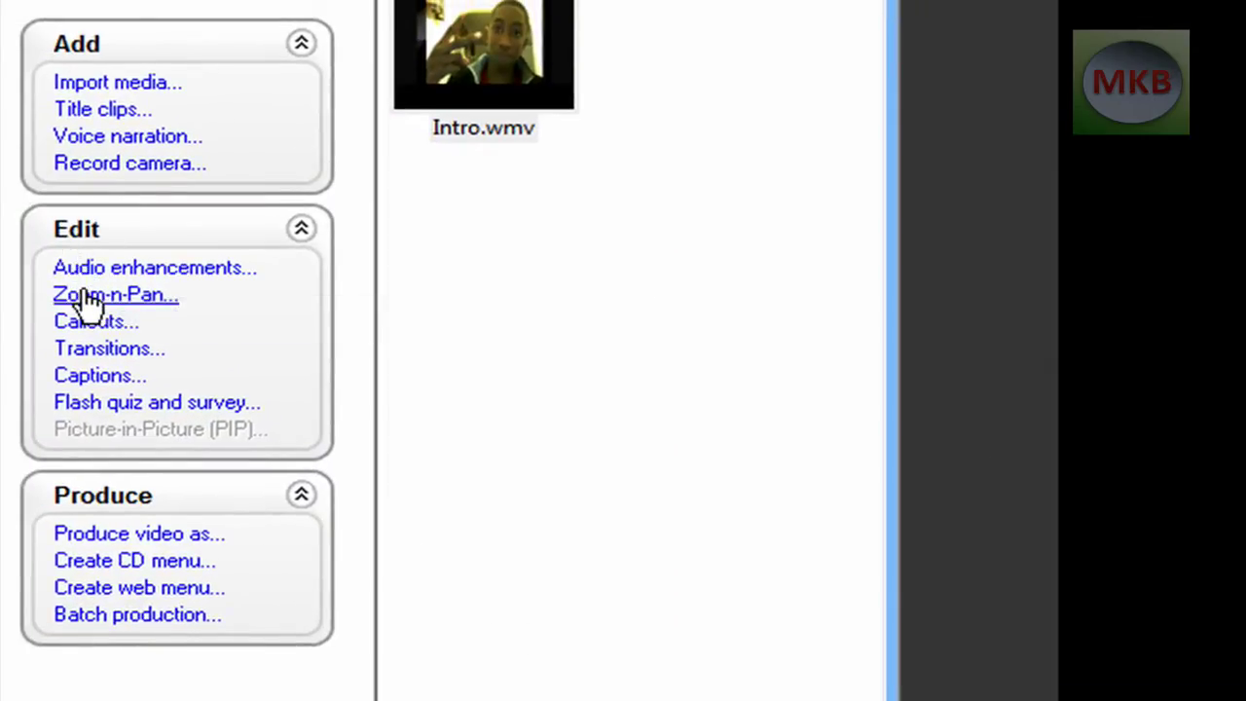
# Step: Enable automatic noise removal for Intro.wmv's audio, then move the playhead back to about 0:00:01
pyautogui.click(97, 271)
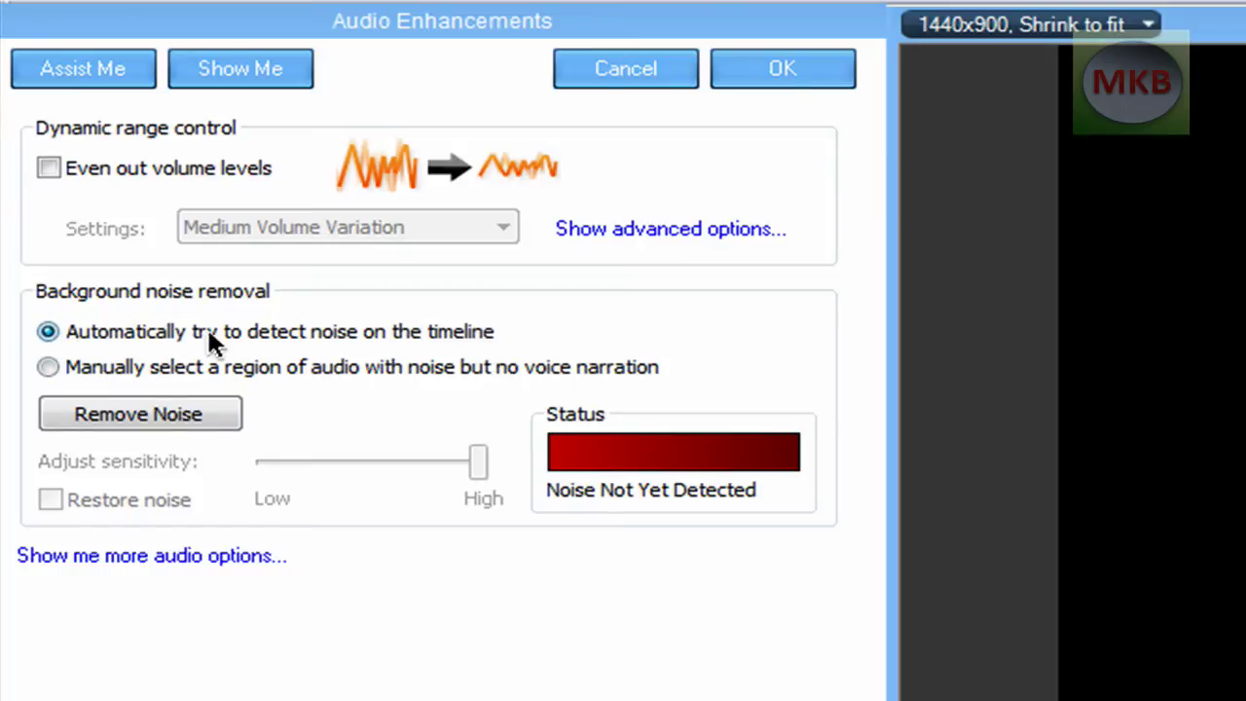
pyautogui.click(119, 417)
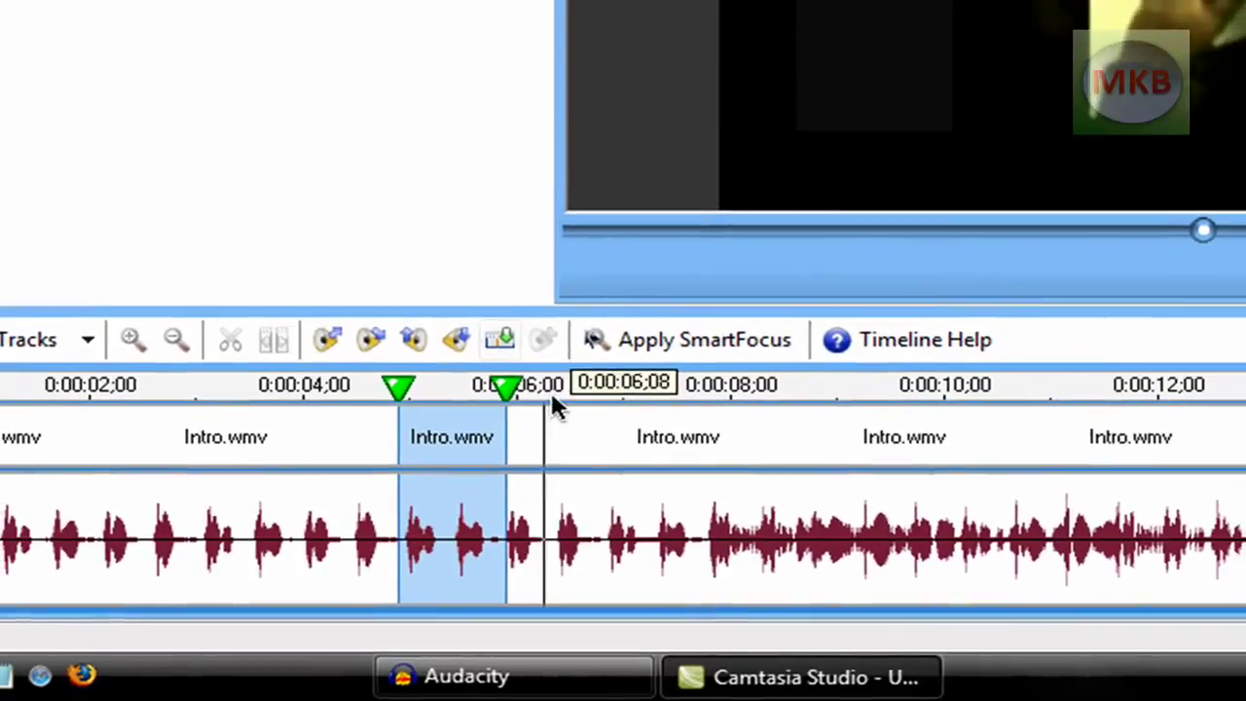
pyautogui.click(586, 381)
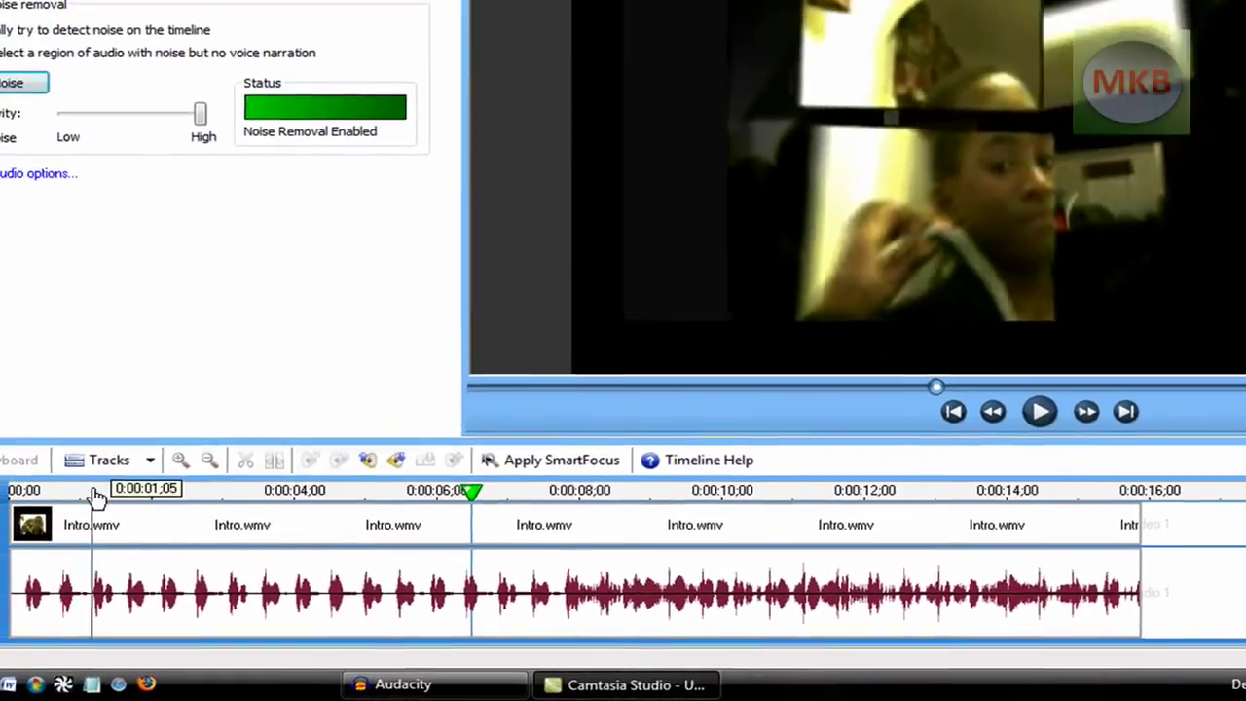
pyautogui.click(16, 404)
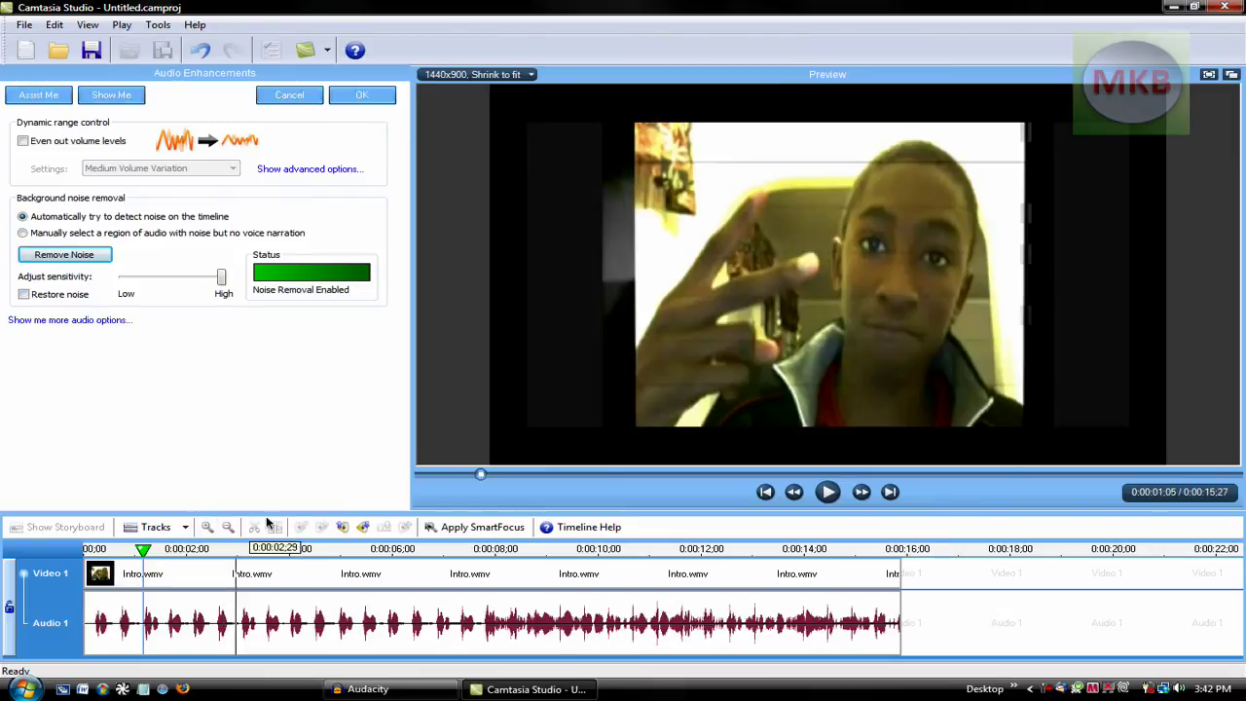
# Step: Accept the audio enhancements, play and stop the cleaned clip, then close Camtasia Studio
pyautogui.click(362, 95)
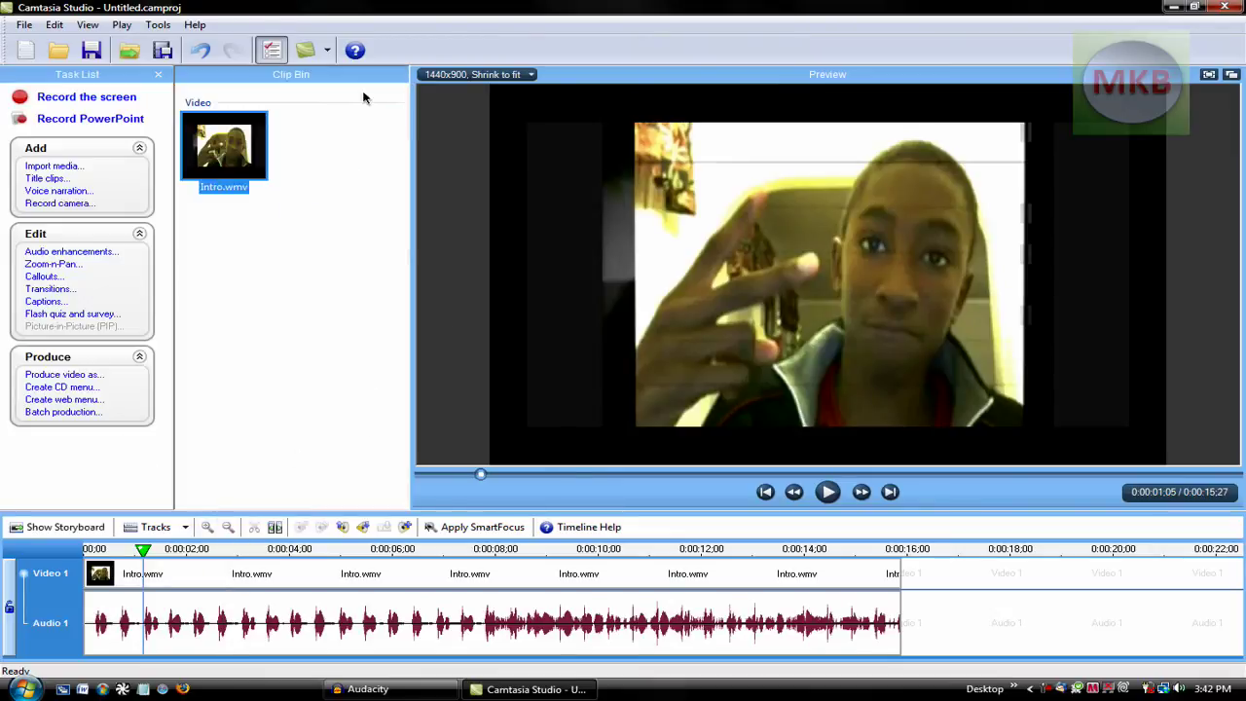
pyautogui.click(827, 492)
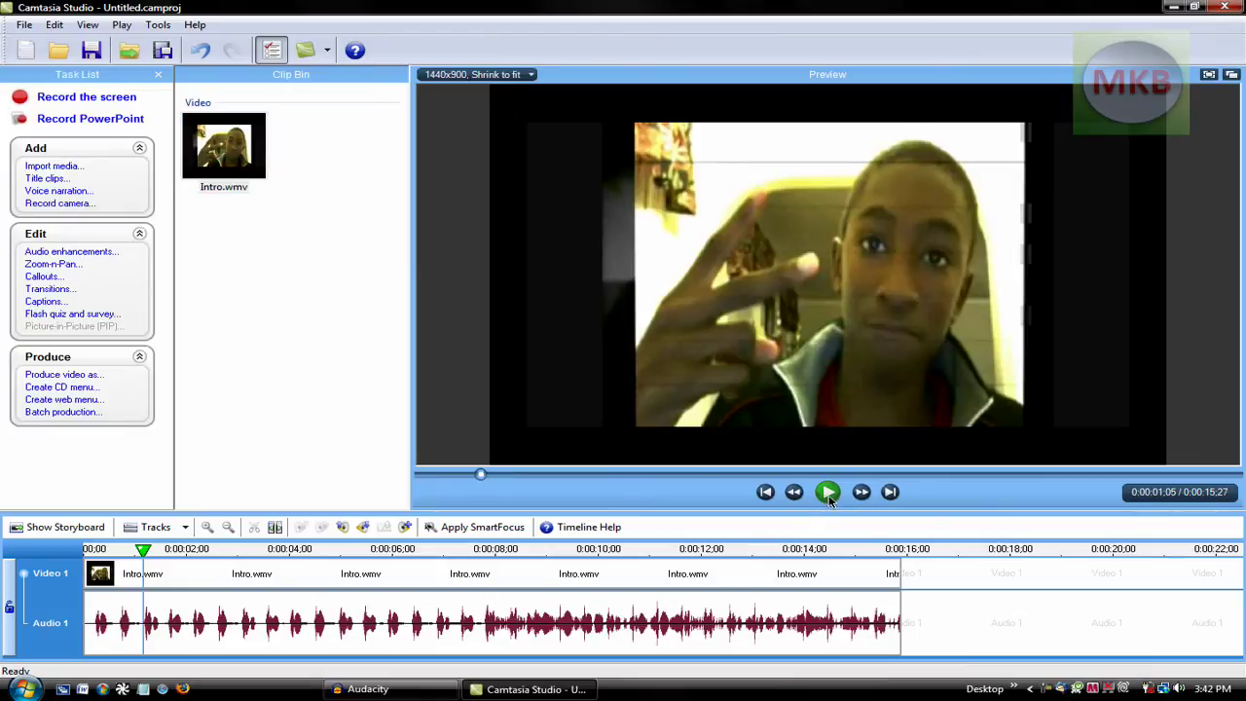
pyautogui.click(827, 492)
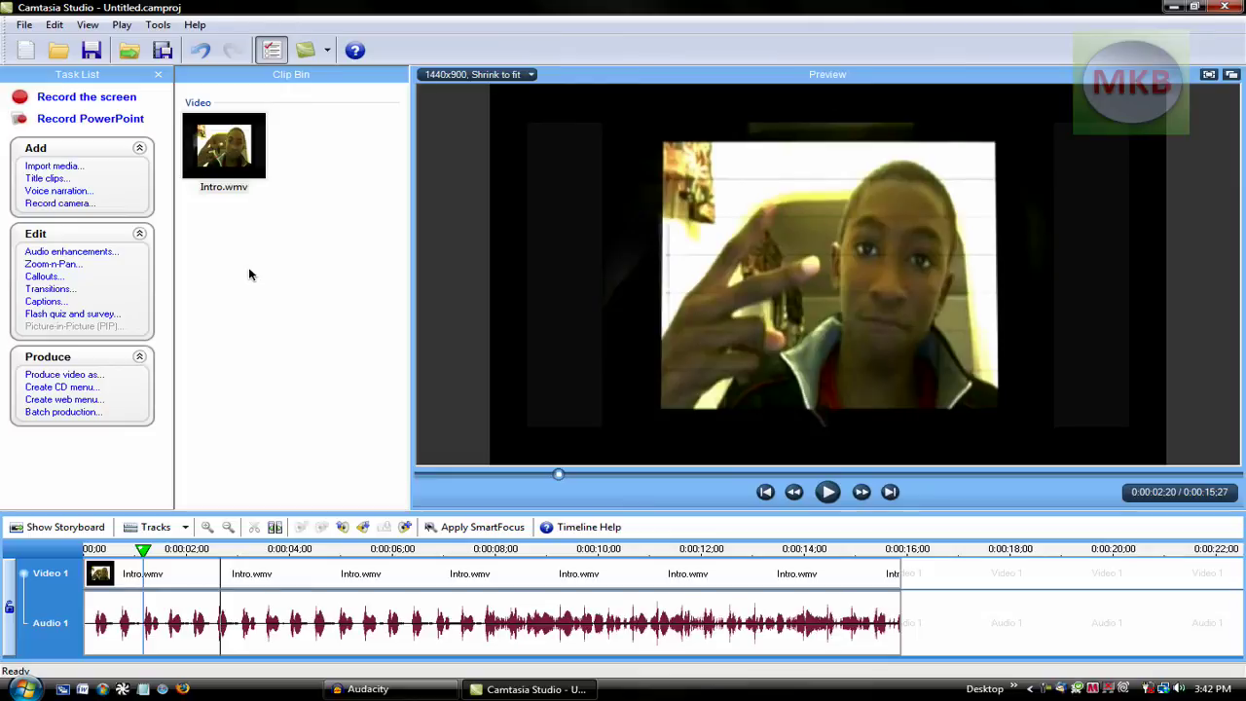
pyautogui.click(1223, 7)
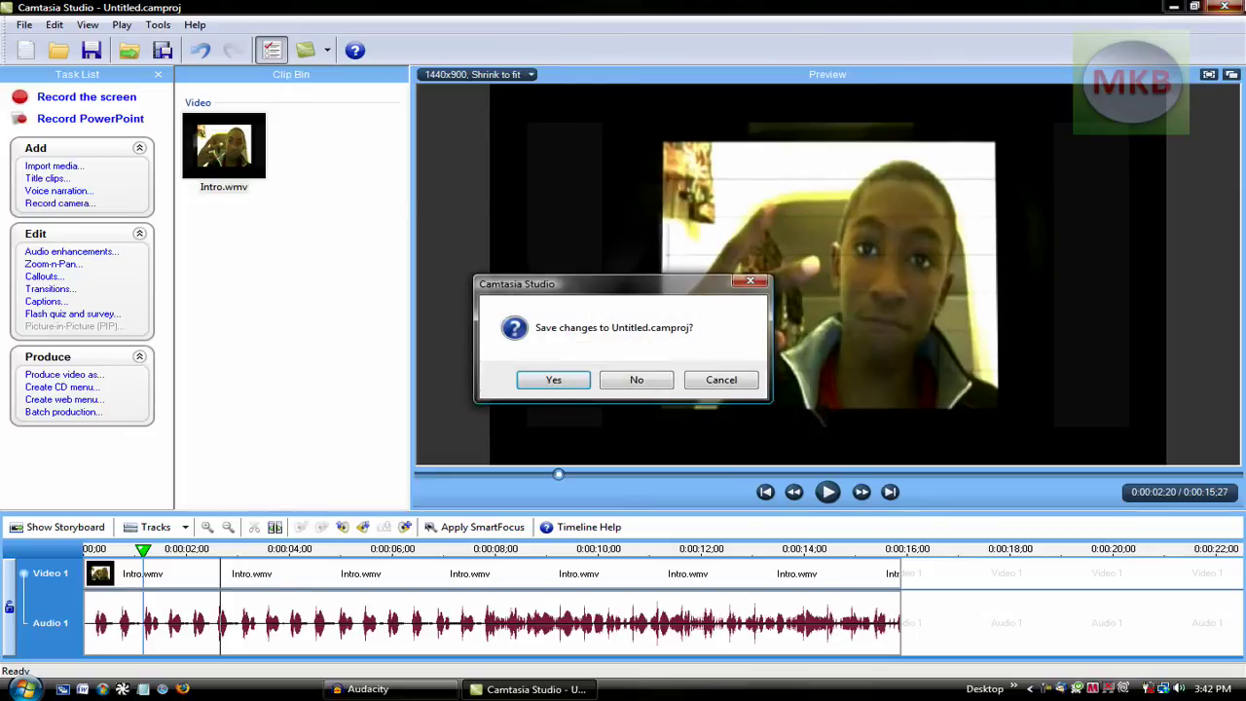
# Step: Close Camtasia without saving the project, then close Audacity and discard its unsaved changes
pyautogui.click(637, 379)
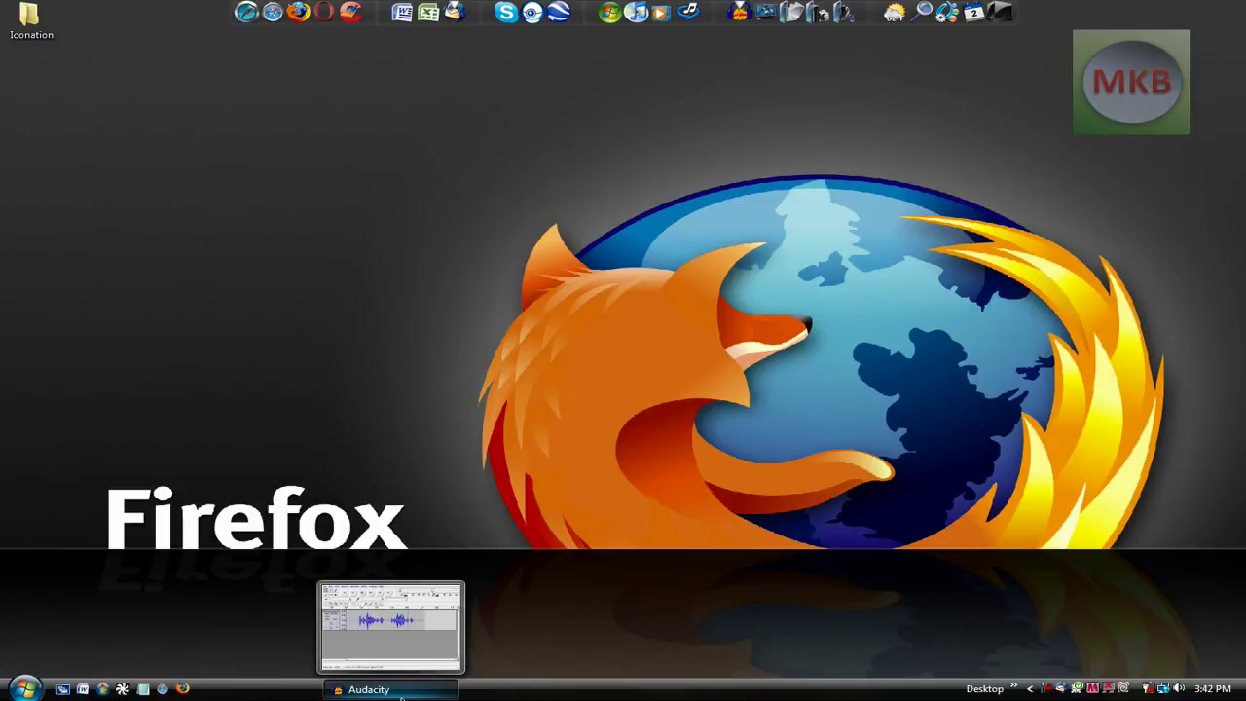
pyautogui.click(401, 697)
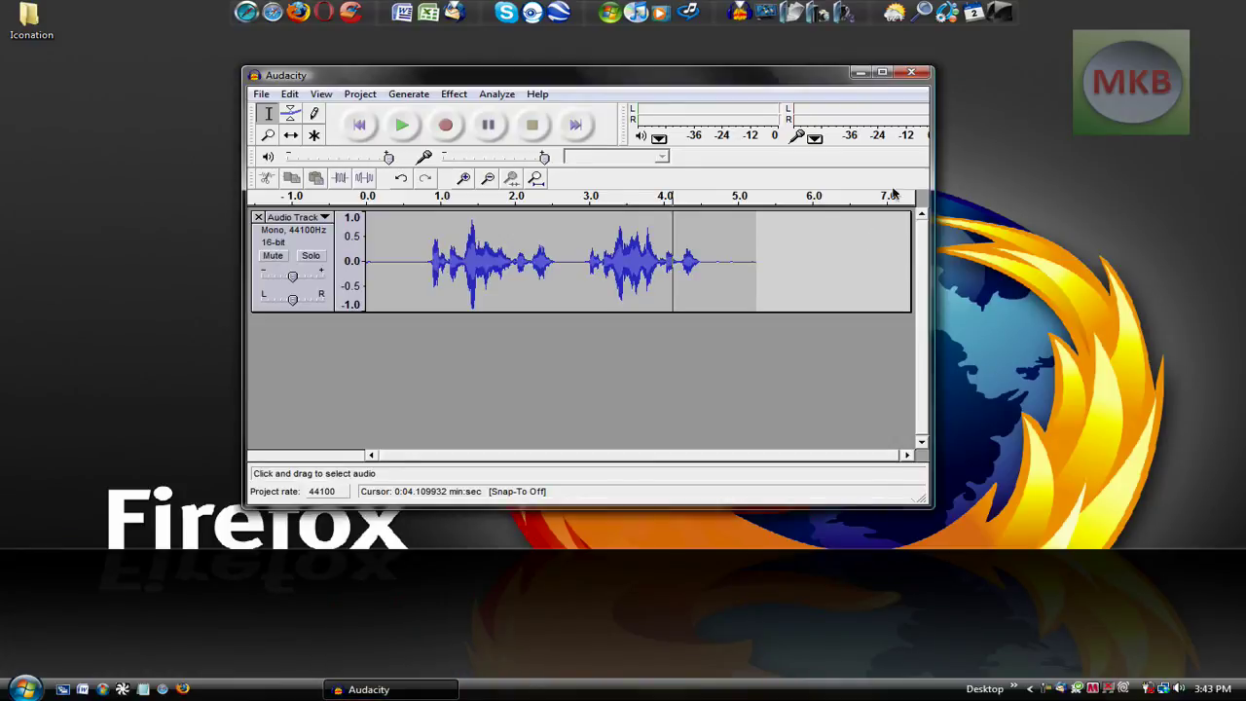
pyautogui.click(911, 72)
pyautogui.click(639, 397)
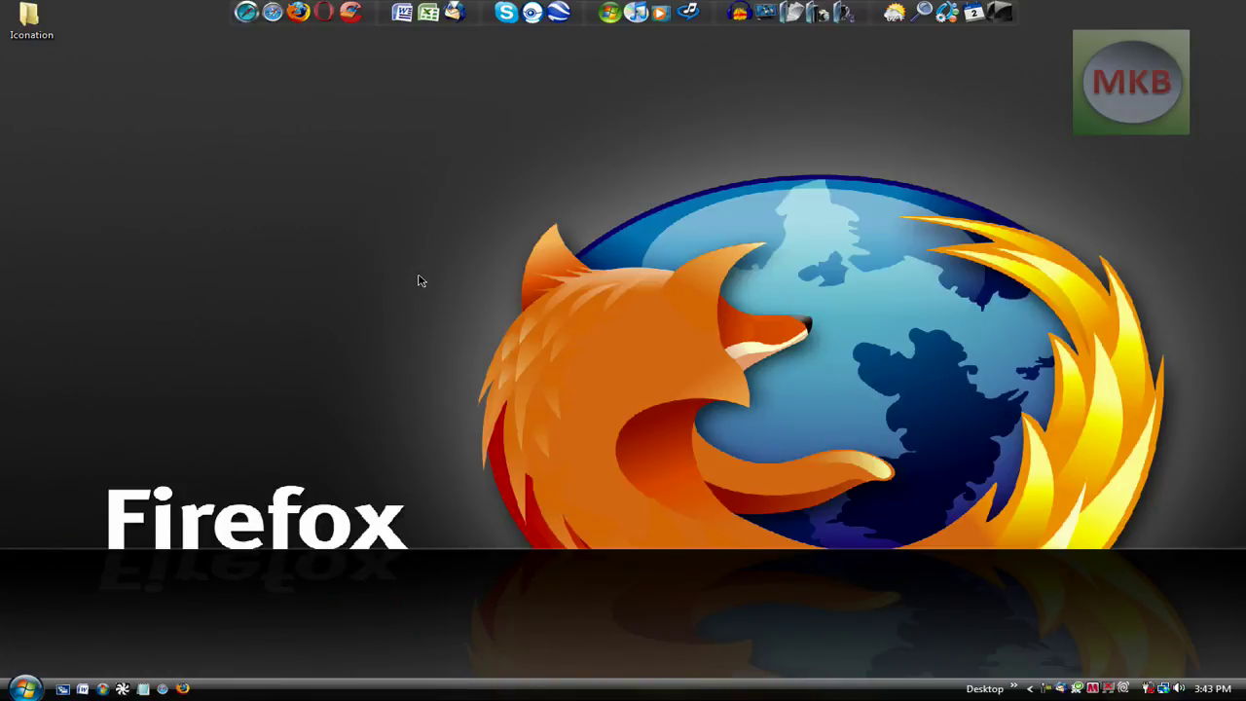